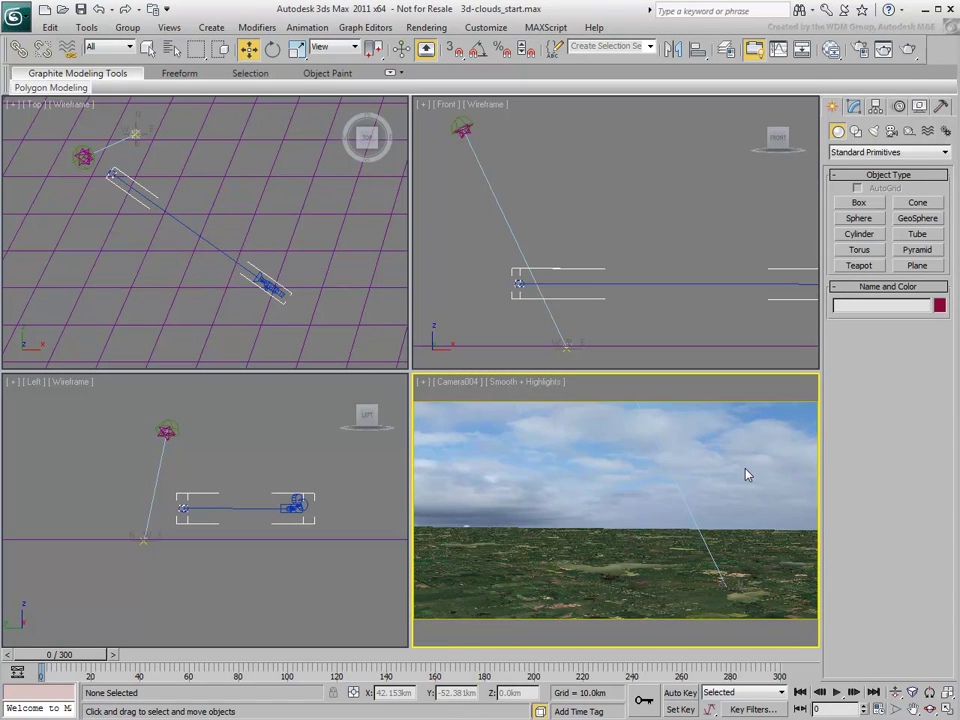
Render the Camera004 view, close the render, and scrub through the timeline before returning to frame 0.
click(883, 50)
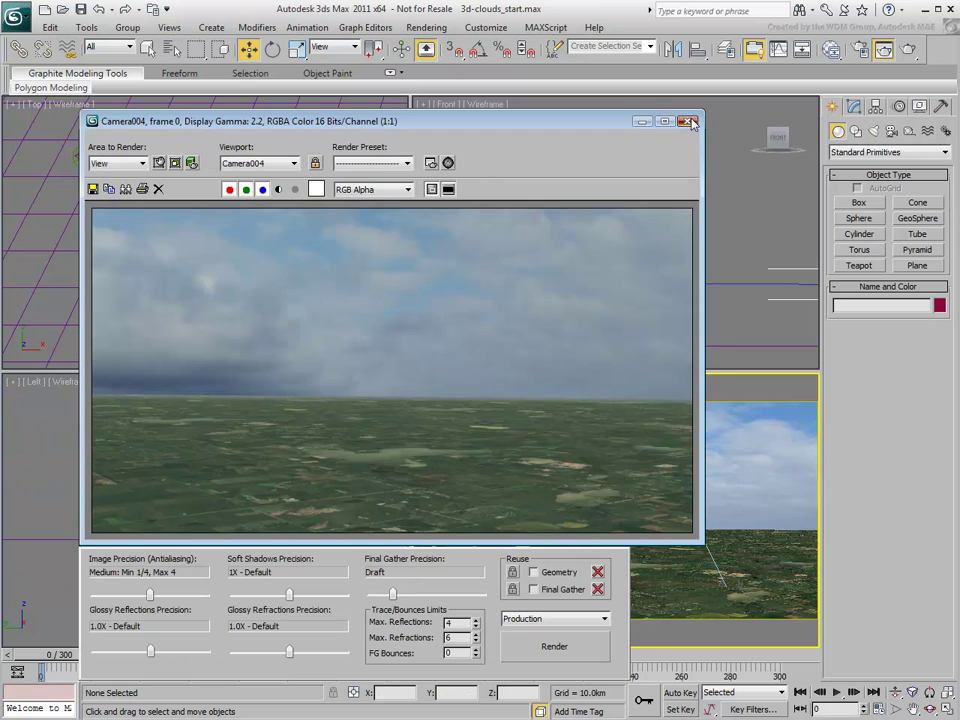
click(687, 121)
drag(55, 655, 762, 660)
click(800, 692)
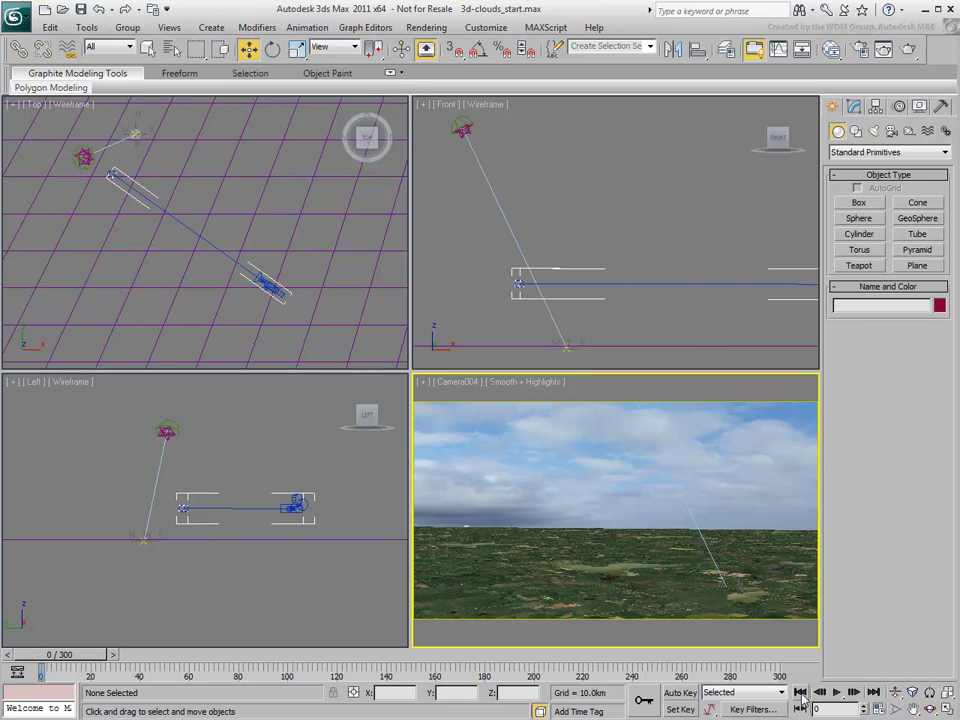
Draw a box over the camera path in the Top view, about 23 km long, 21 km wide and 5.2 km high.
click(857, 204)
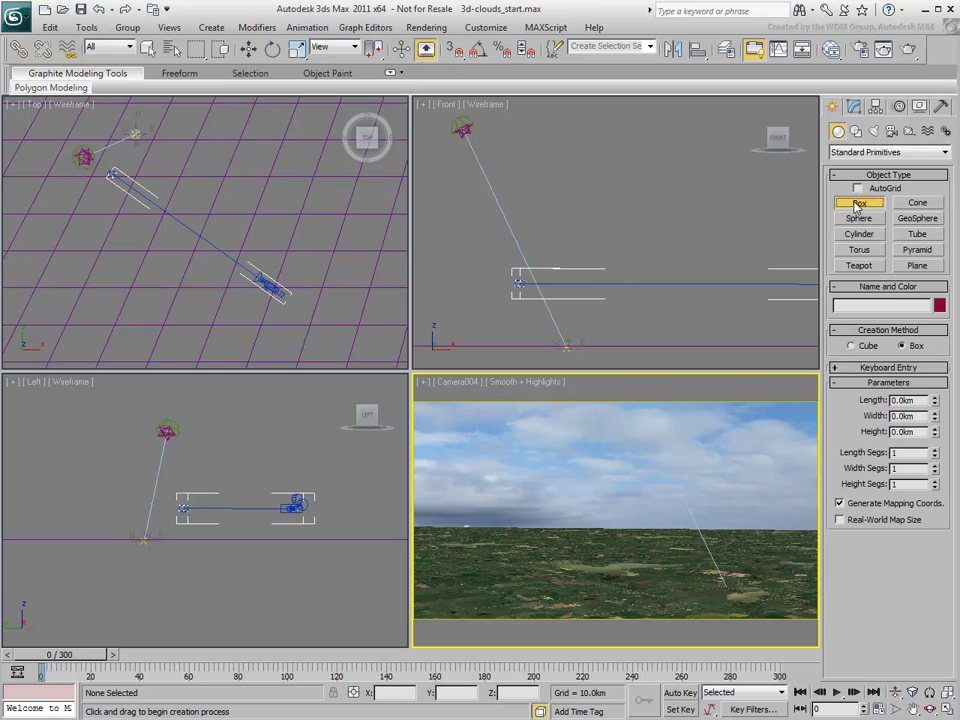
drag(120, 305, 217, 178)
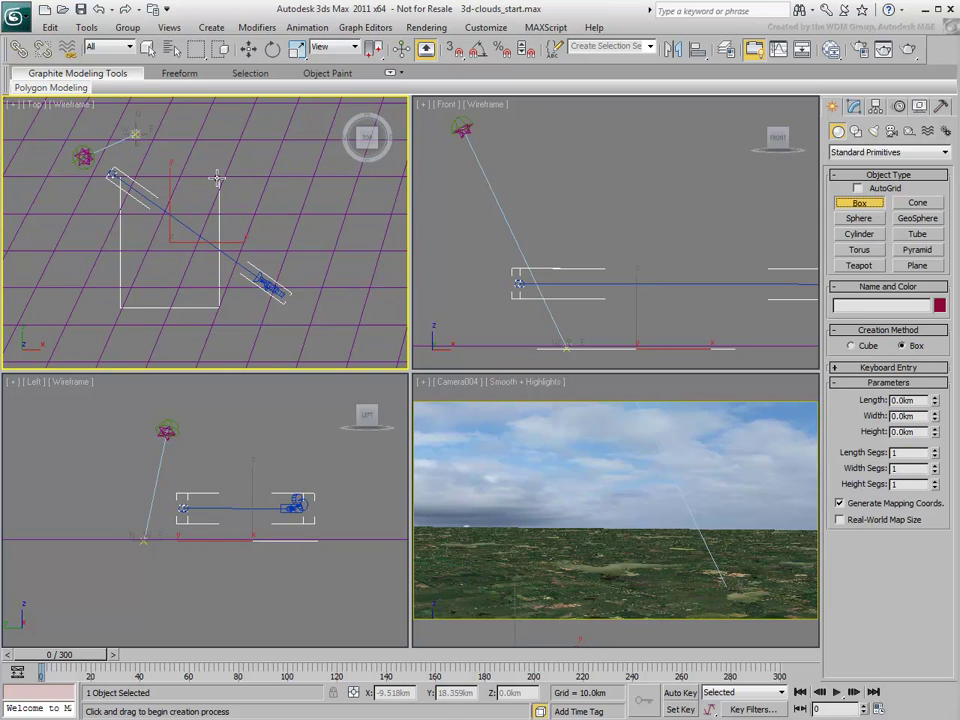
drag(217, 178, 240, 176)
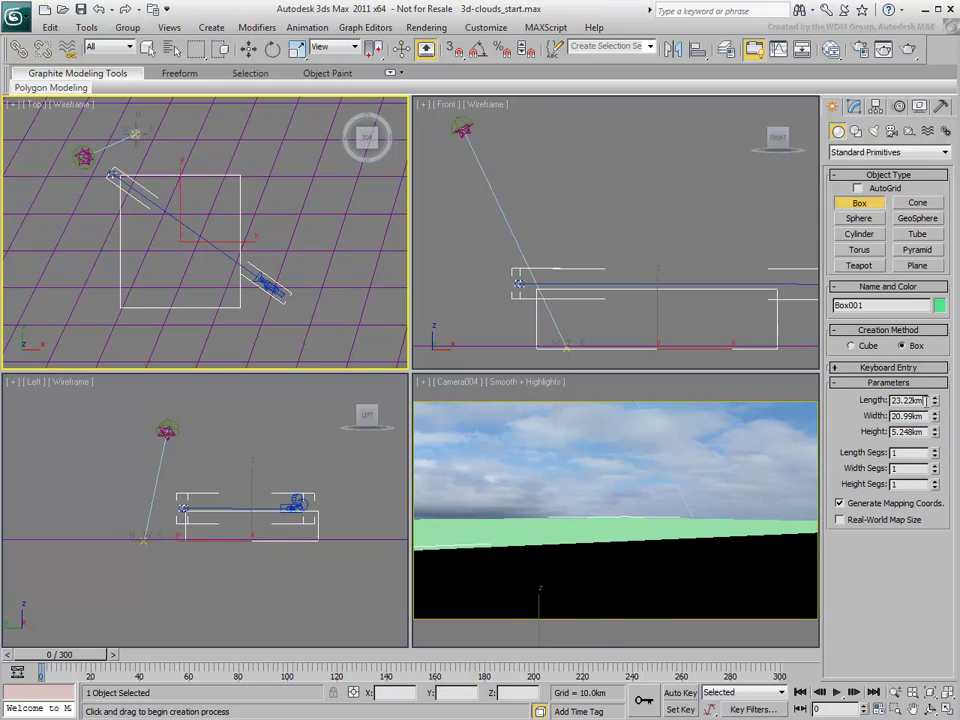
Set the box's length to 20 km, width to 20 km and height to 5 km.
drag(924, 400, 868, 403)
text(20)
key(Tab)
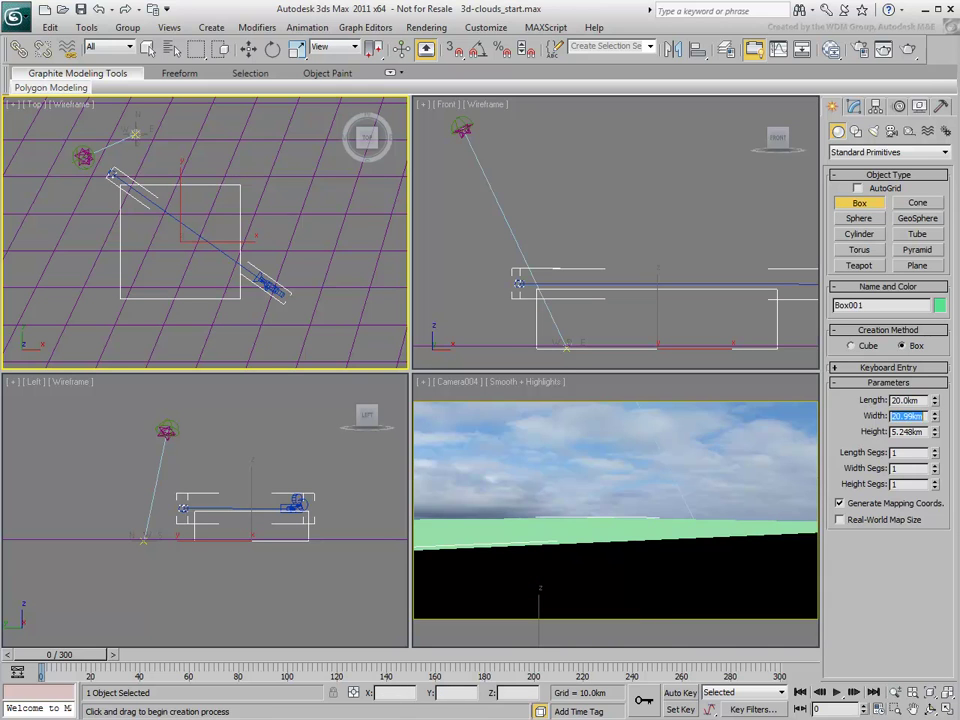
text(20)
key(Tab)
text(5)
key(Return)
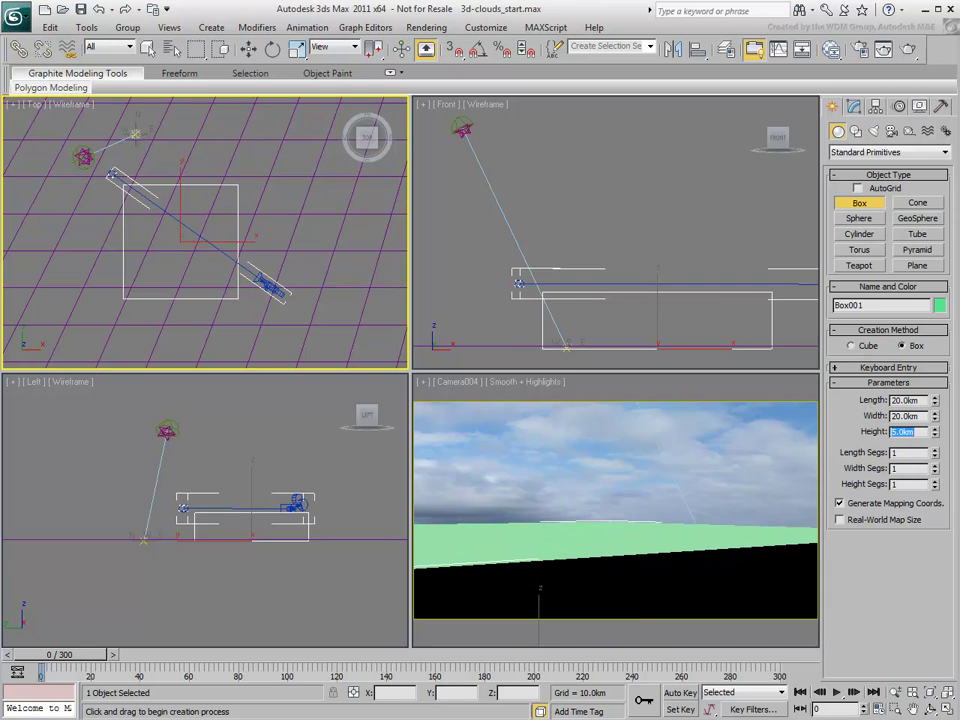
Raise the box vertically in the Front view to a Z position of about 3.24 km, enclosing the camera path.
right_click(636, 257)
right_click(639, 266)
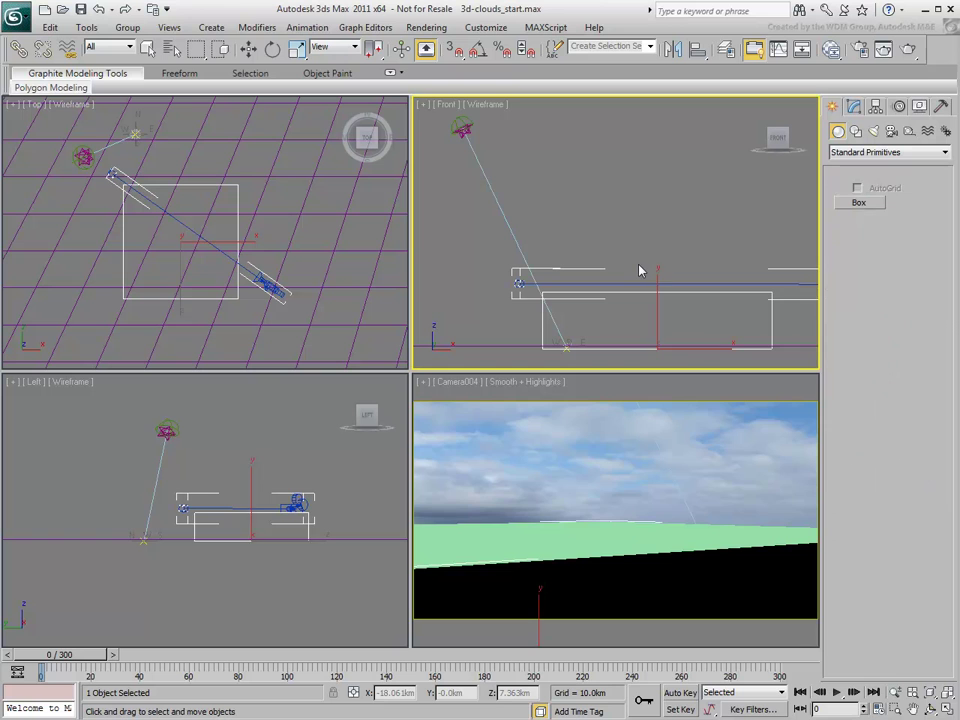
drag(653, 285, 666, 265)
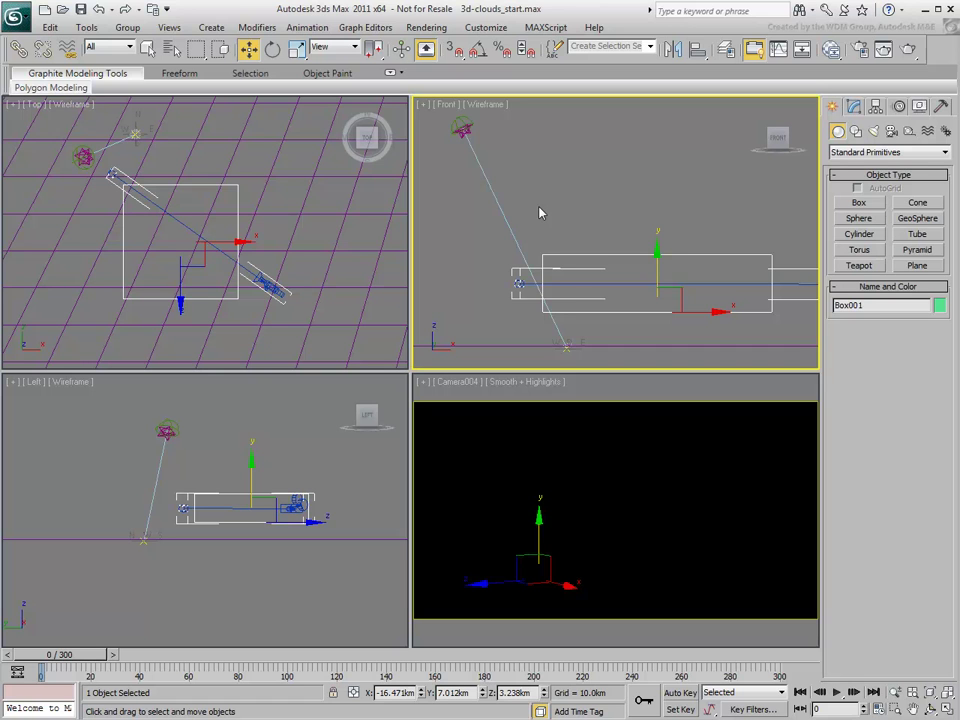
Create a PF Source emitter about 4.2 by 4.7 km beside the box in the Top view, with its viewport quantity multiplier at 100%.
click(855, 152)
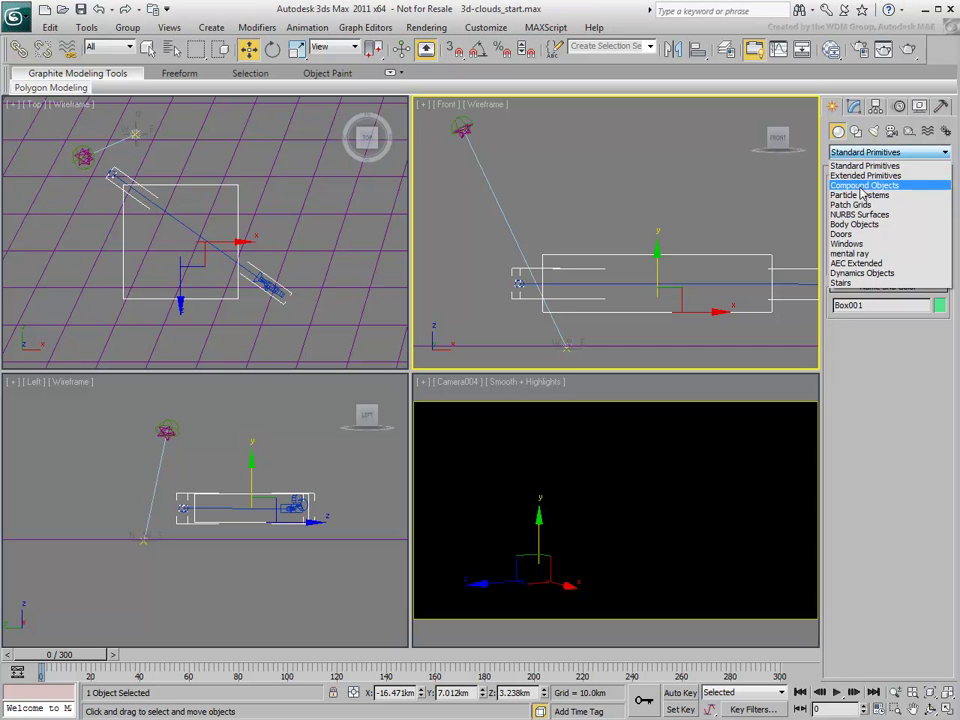
click(857, 196)
click(858, 204)
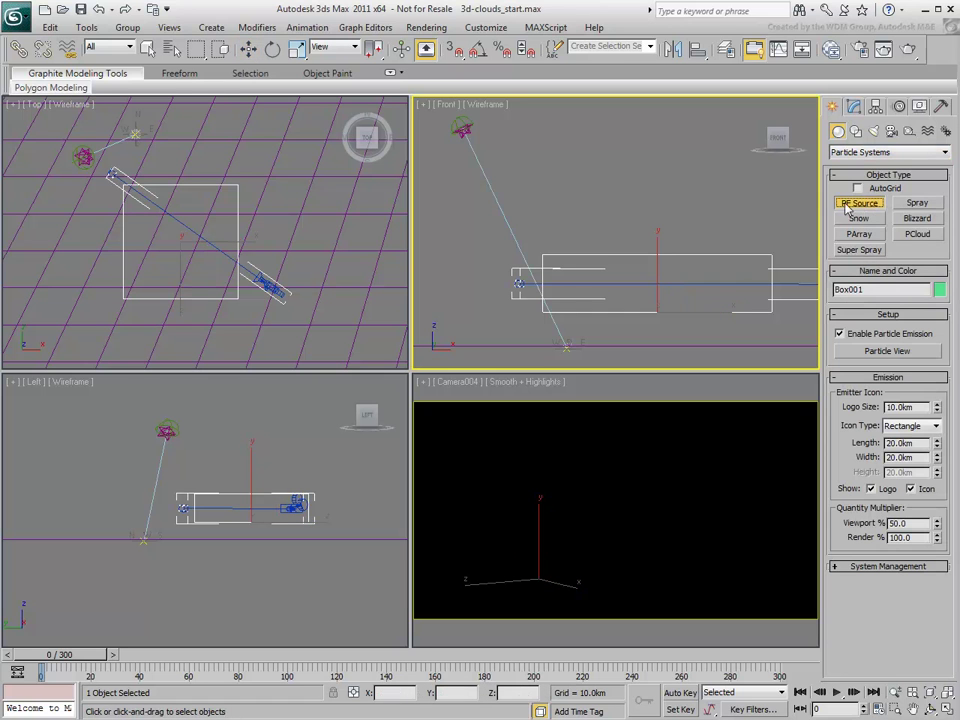
drag(53, 278, 81, 257)
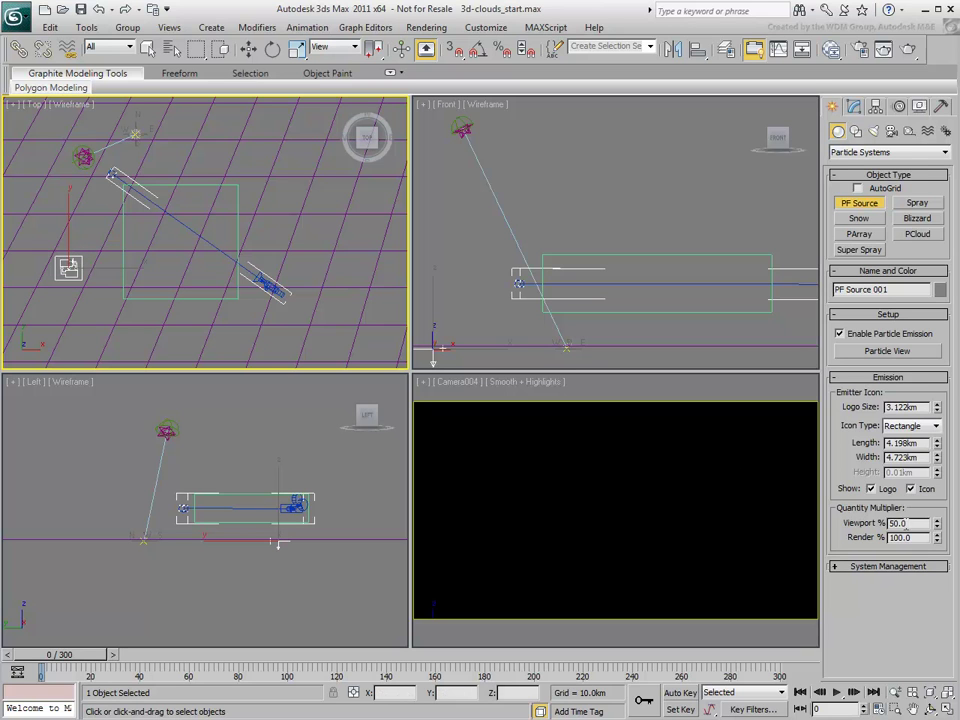
double_click(888, 523)
text(100)
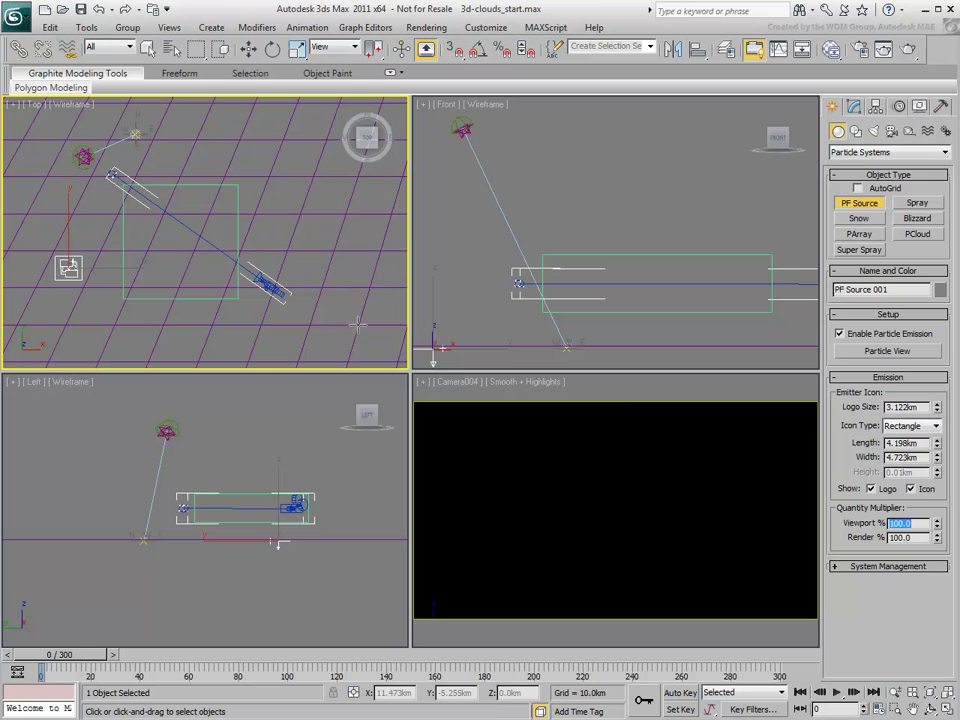
text(w)
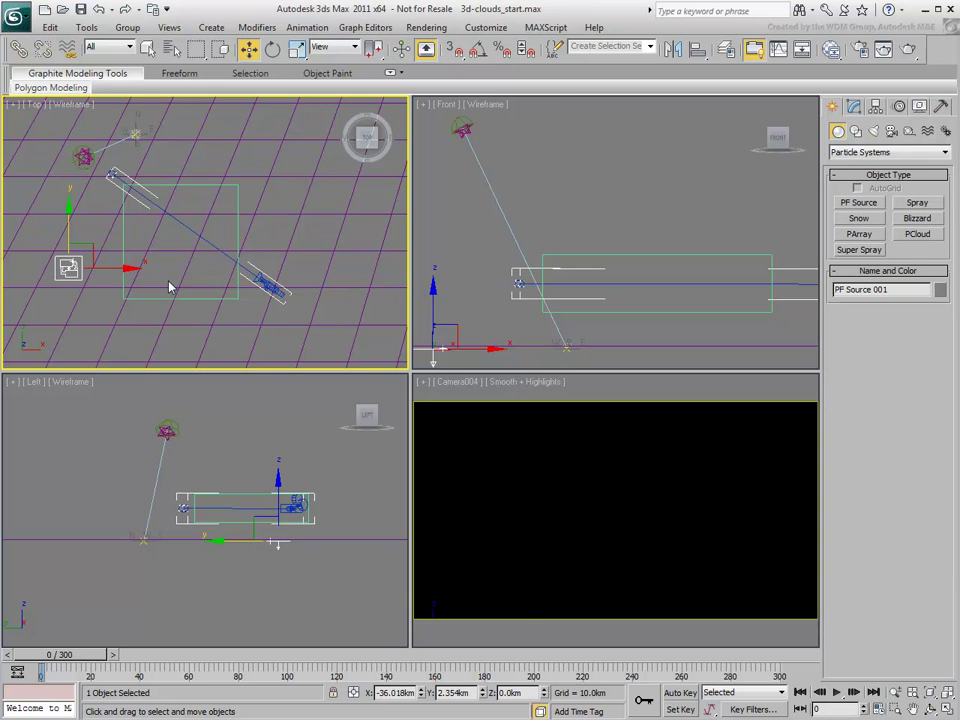
Open Particle View and set the Birth operator's Emit Stop to 0.
text(6)
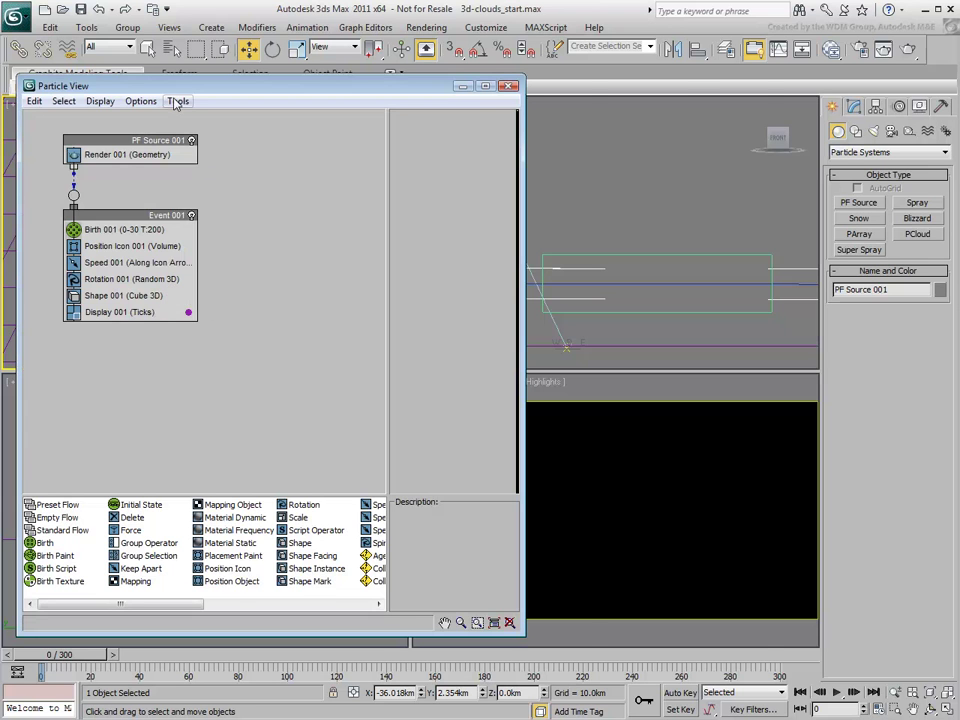
drag(180, 93, 425, 110)
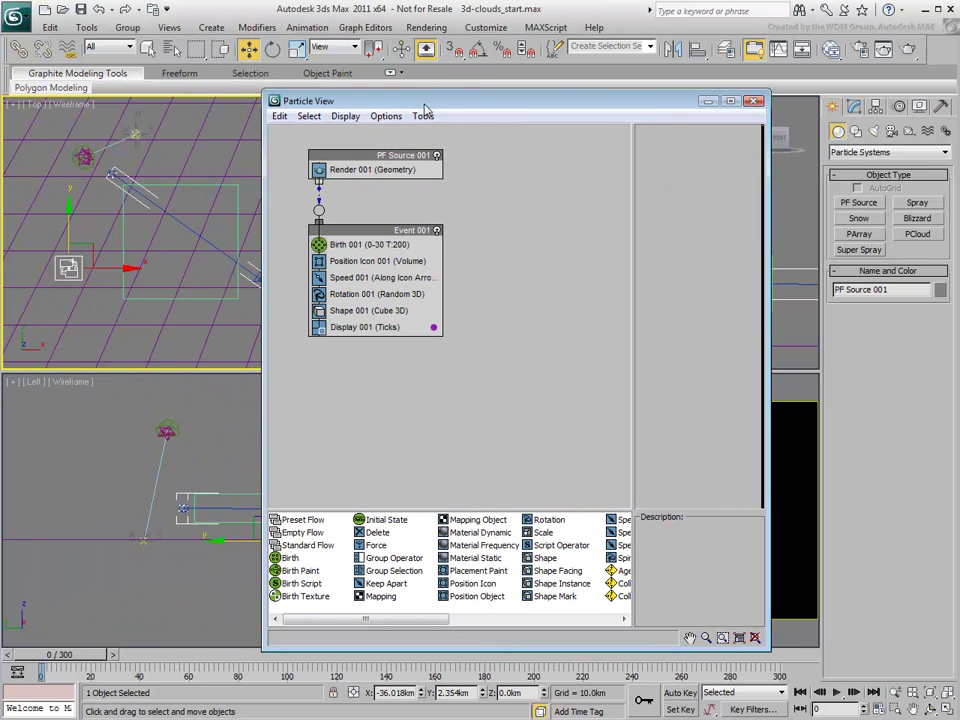
click(360, 246)
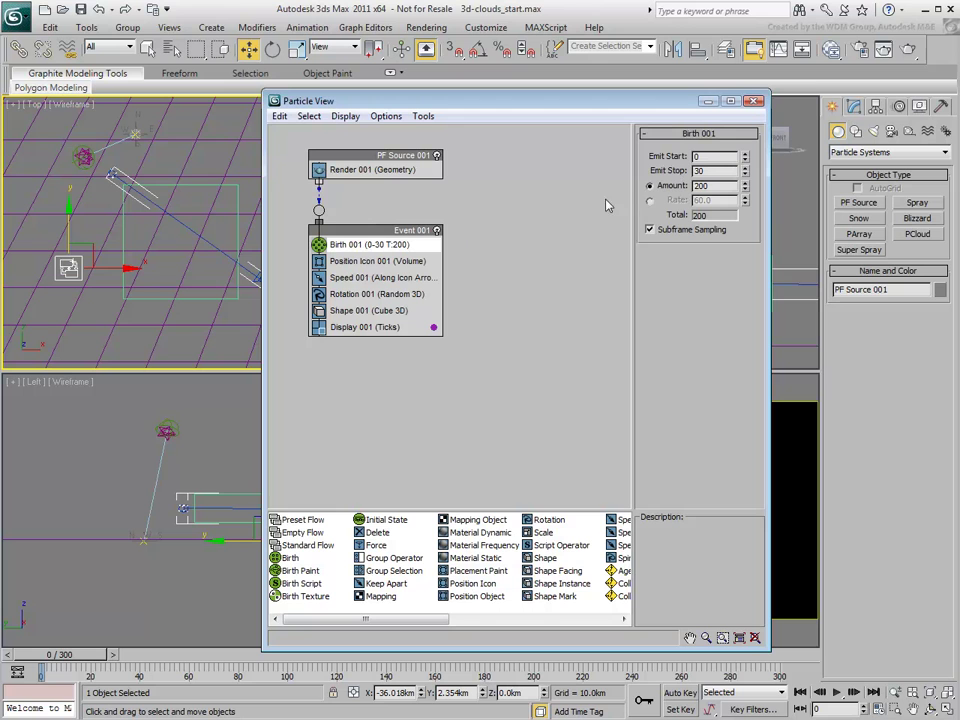
double_click(701, 171)
text(0)
key(Return)
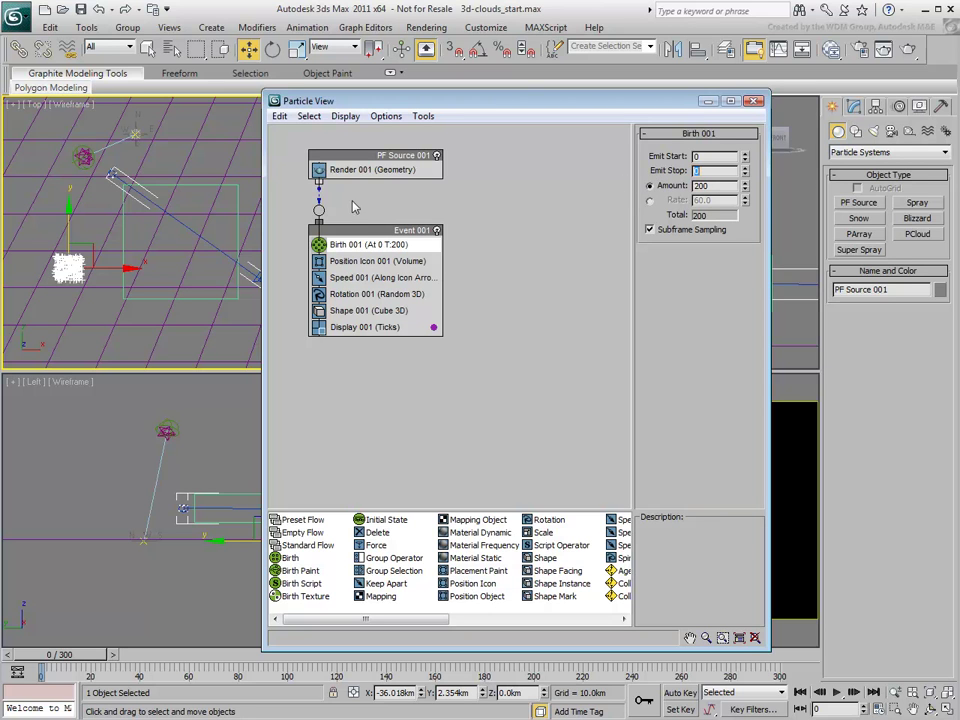
middle_drag(66, 323, 71, 325)
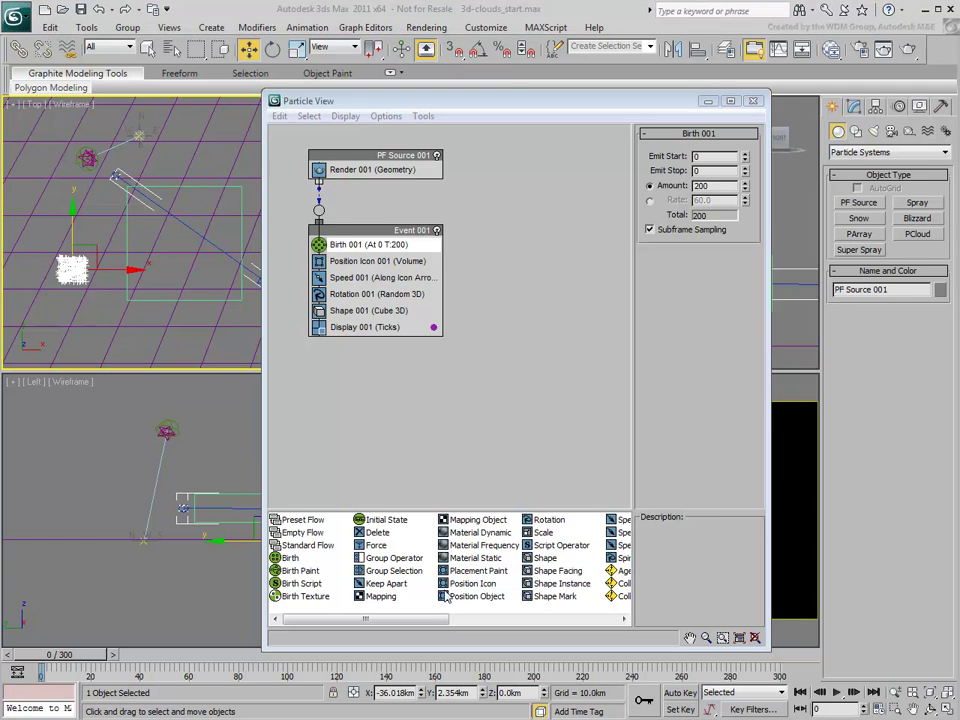
Replace the Position Icon operator with a Position Object operator and add Box001 as its emitter object.
drag(464, 604, 364, 266)
click(364, 263)
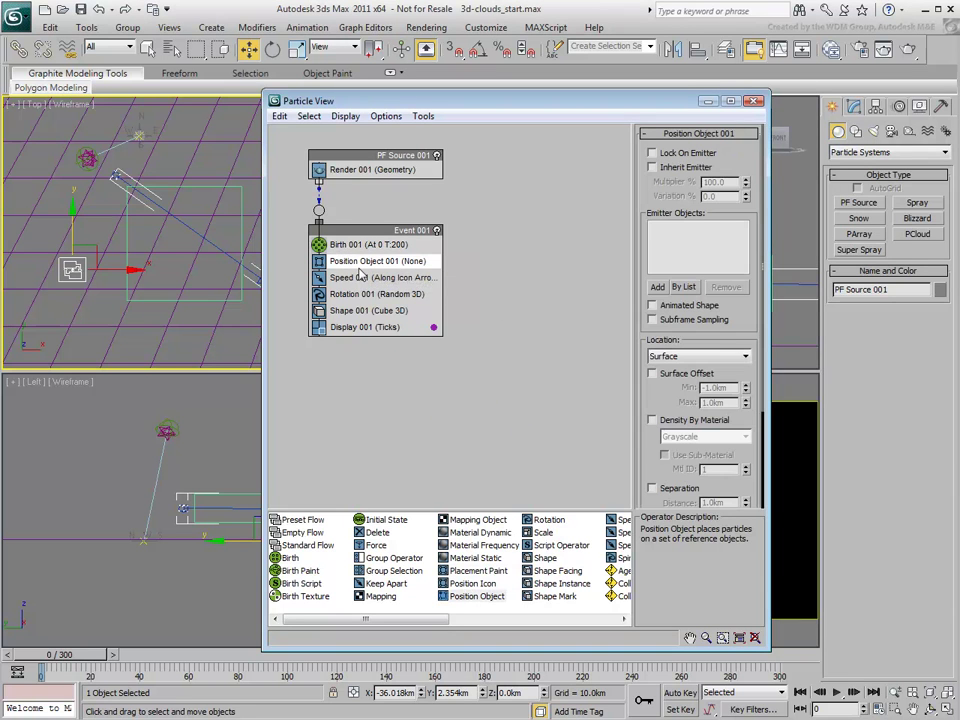
click(658, 287)
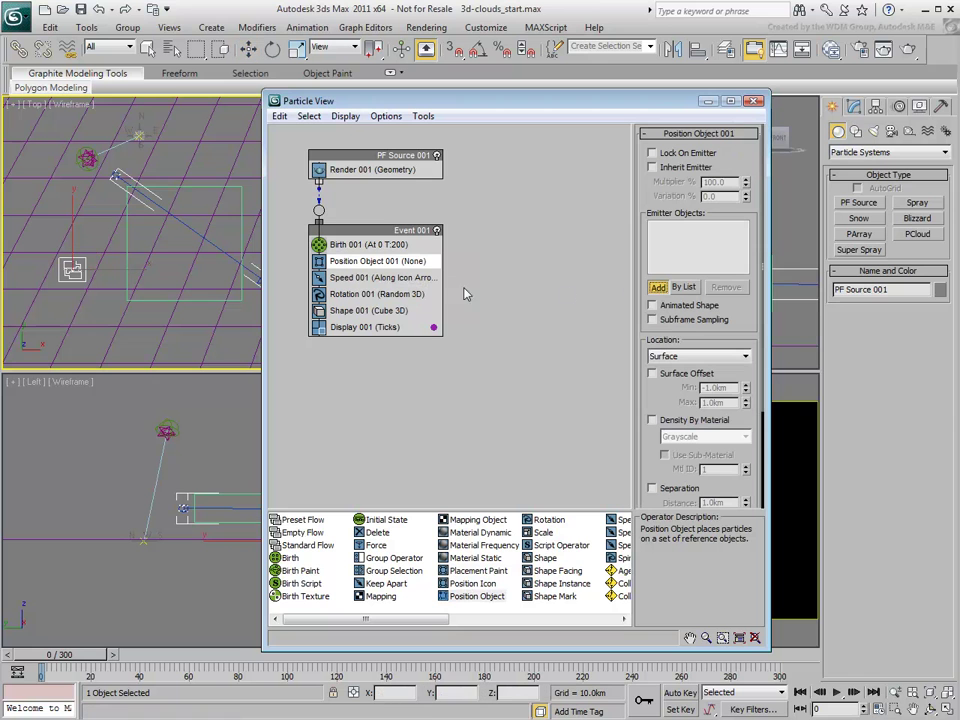
click(150, 299)
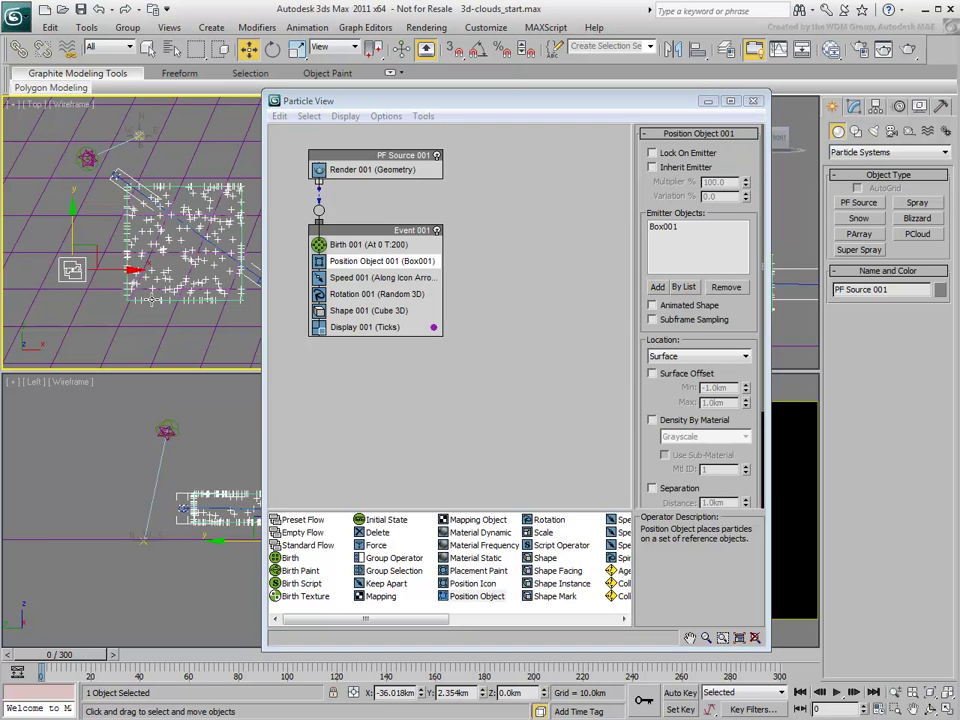
Set the Position Object operator's location to Volume and inspect how the particles fill the box.
drag(426, 108, 88, 90)
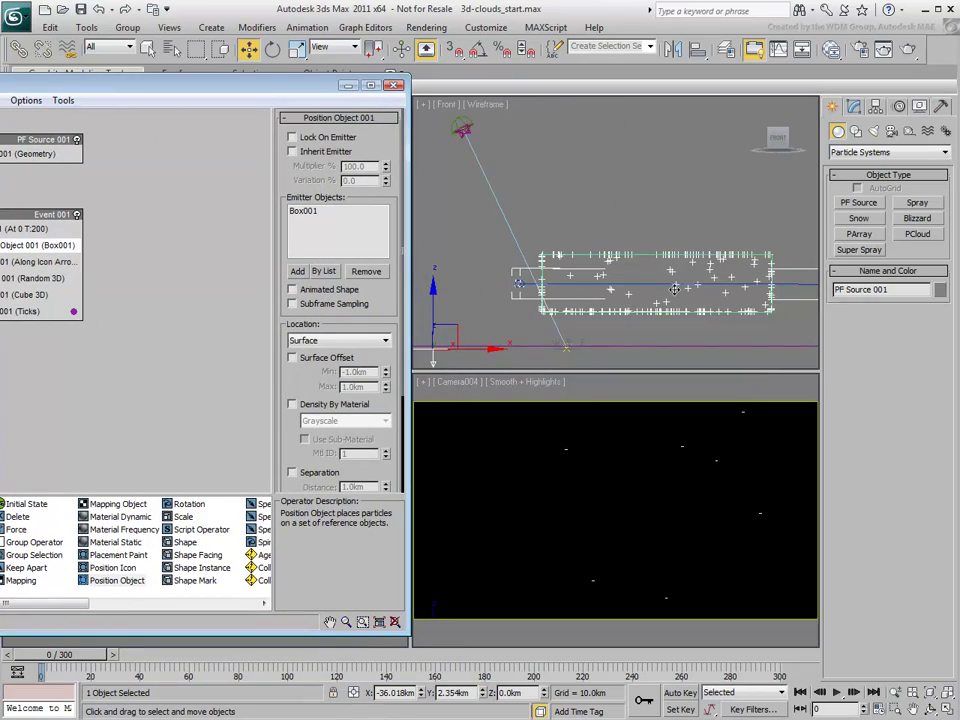
alt+middle_drag(676, 286, 597, 246)
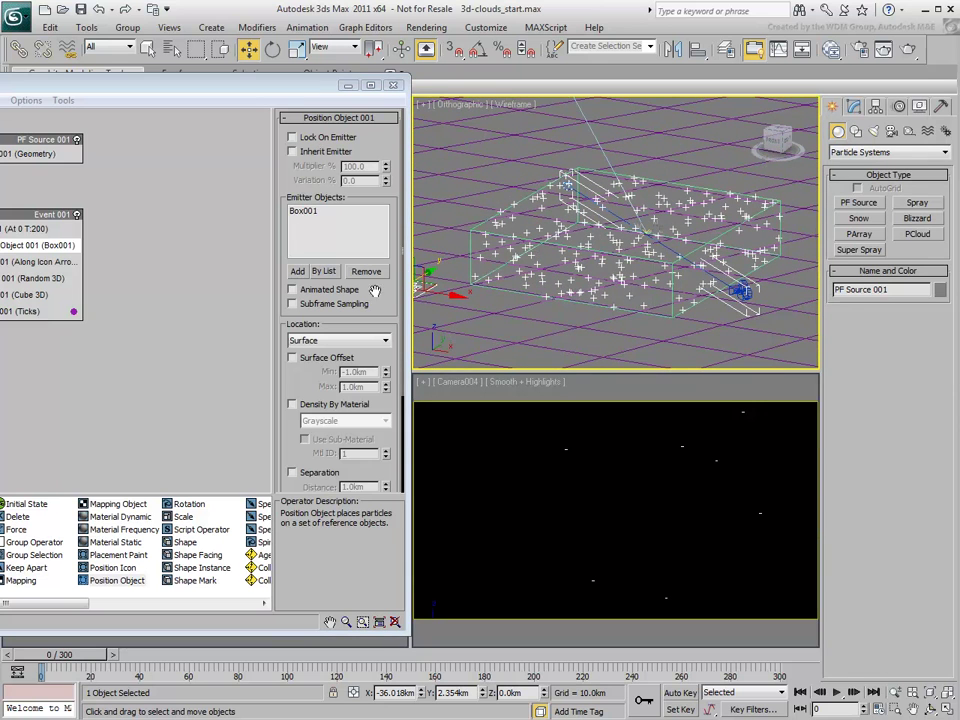
drag(243, 89, 765, 103)
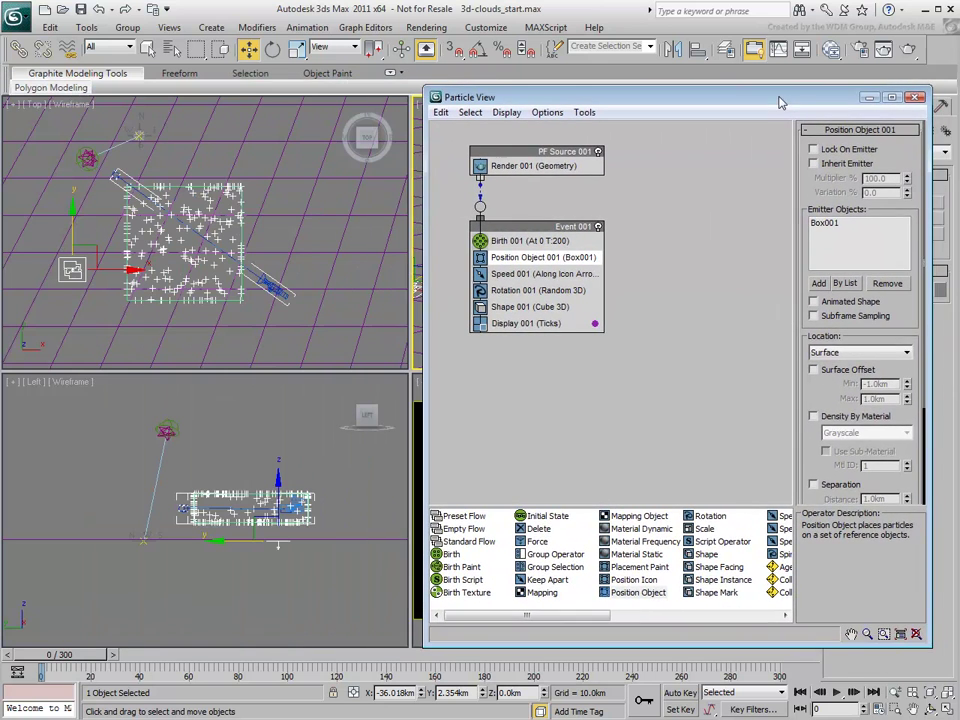
click(904, 355)
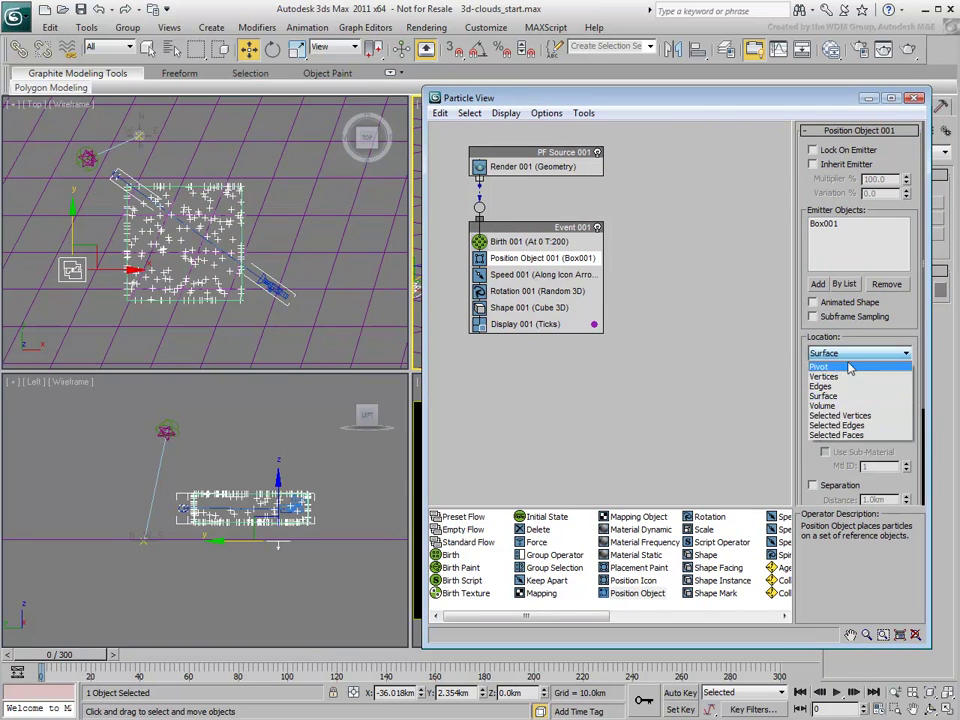
click(835, 407)
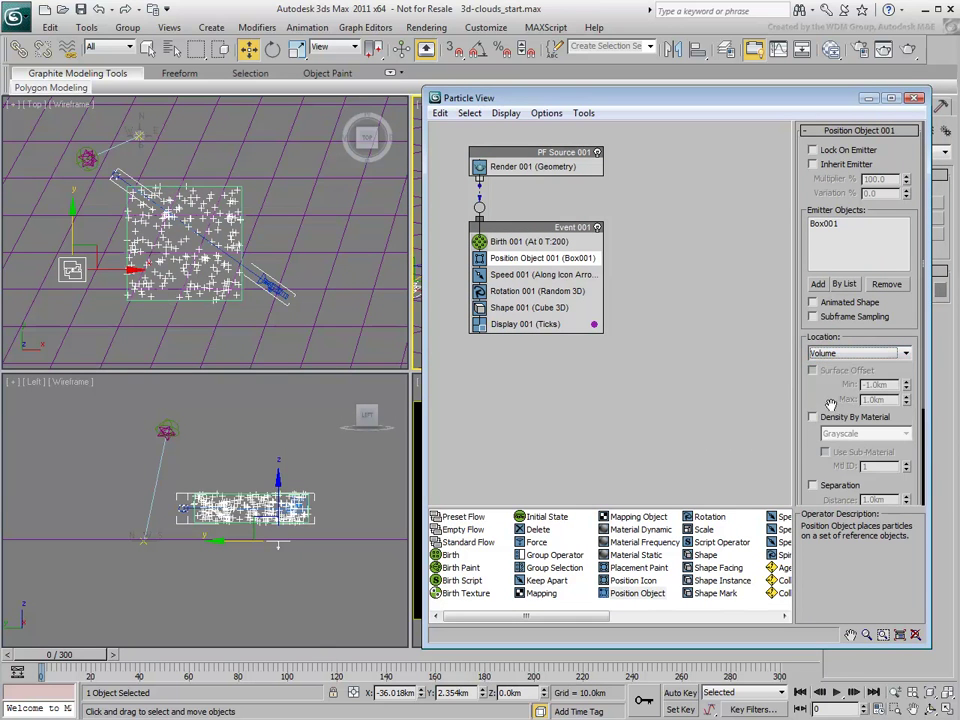
drag(762, 104, 231, 118)
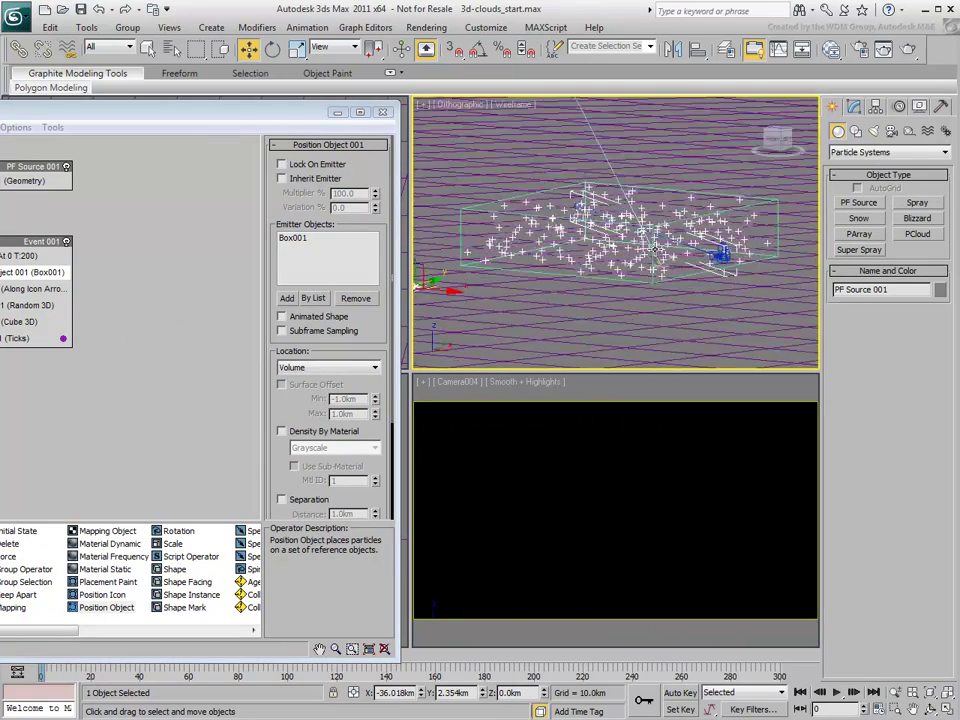
alt+middle_drag(655, 249, 600, 240)
Enable Density By Material with the Grayscale option for the Position Object operator.
drag(207, 124, 462, 127)
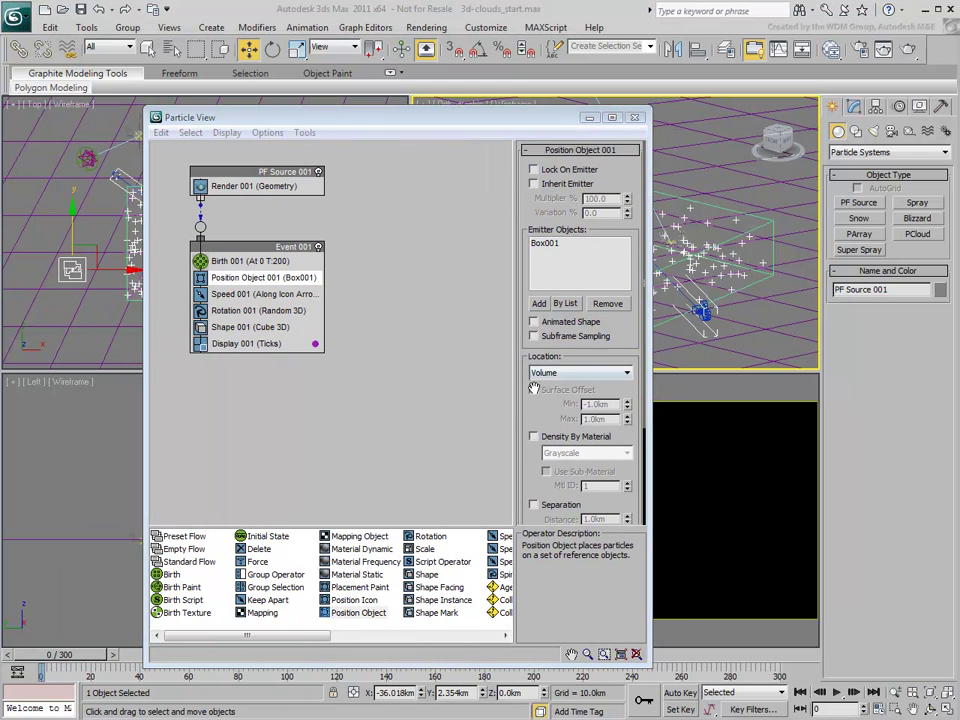
drag(530, 408, 537, 264)
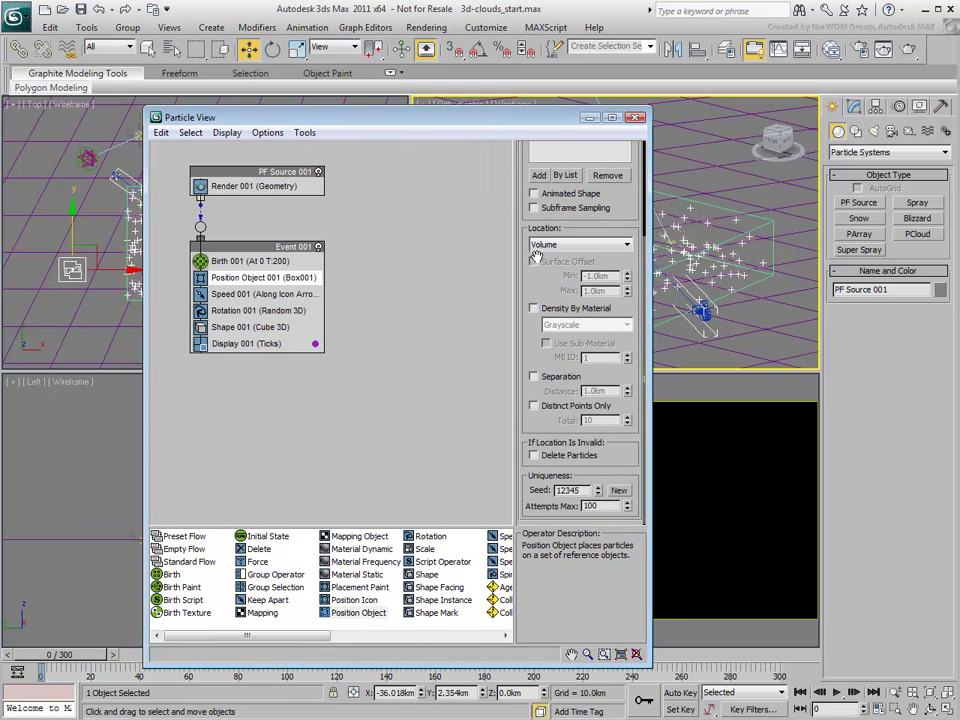
click(533, 309)
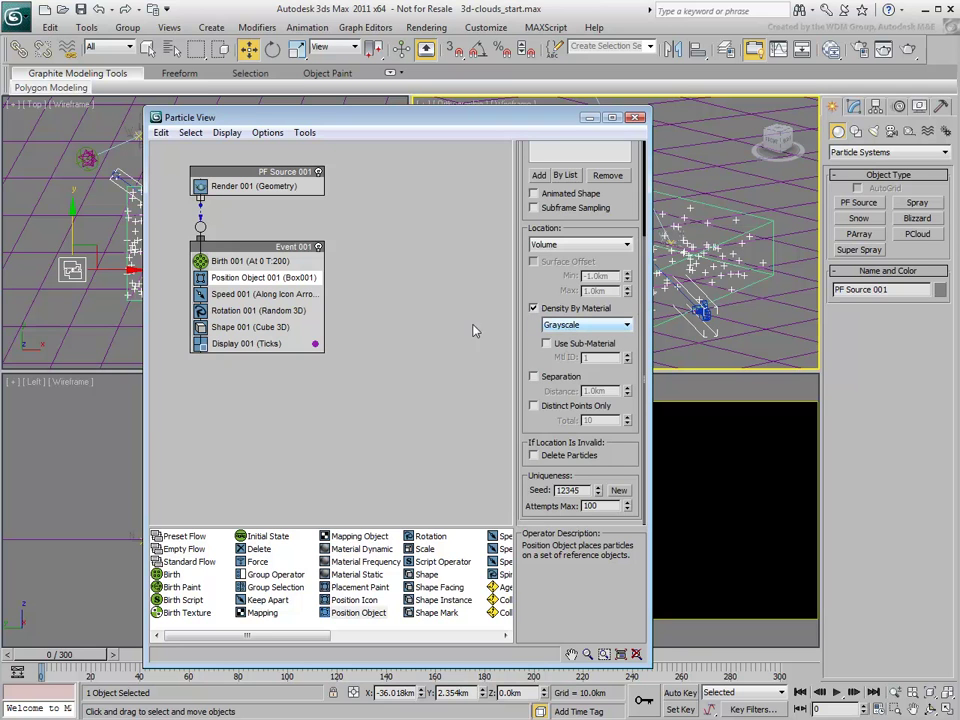
Create a Standard material in the Slate Material Editor, assign it to Box001, and hide the box.
click(590, 119)
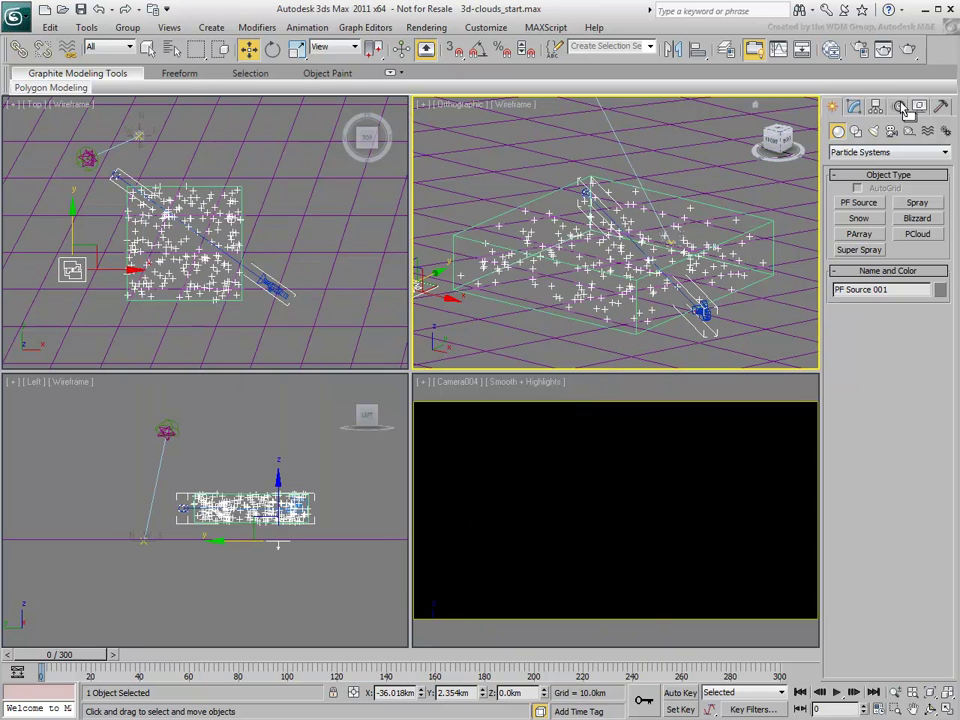
click(831, 51)
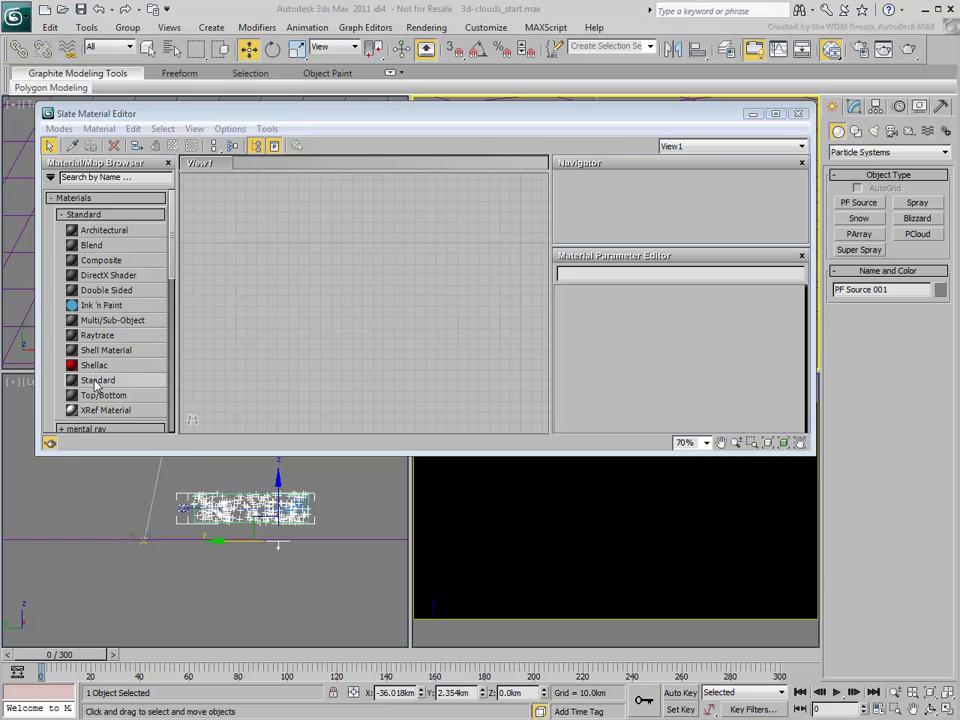
drag(98, 380, 380, 272)
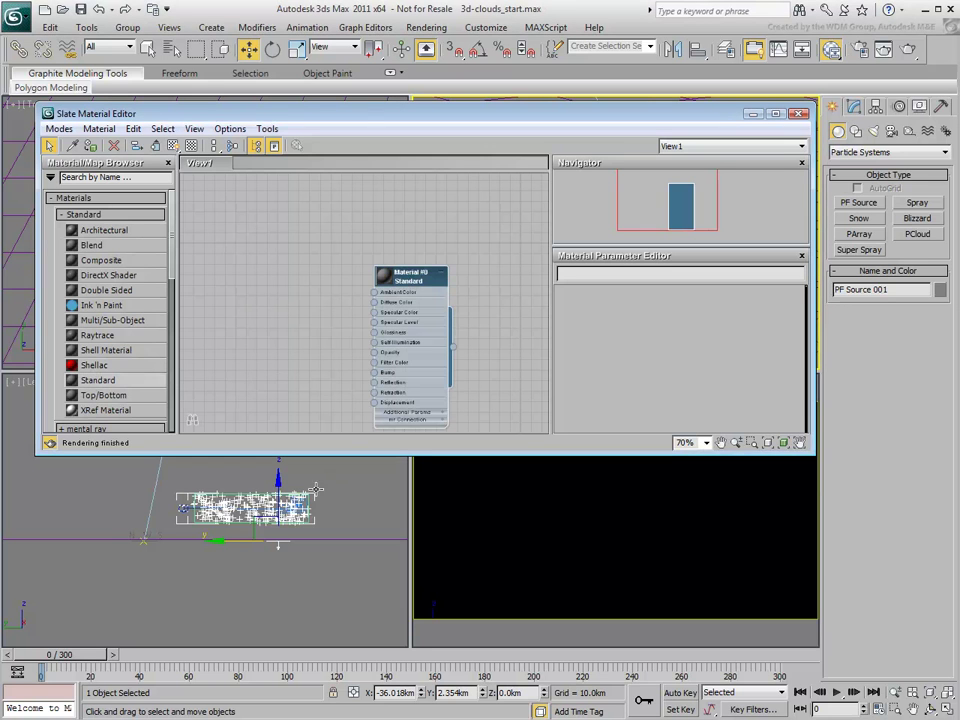
click(309, 505)
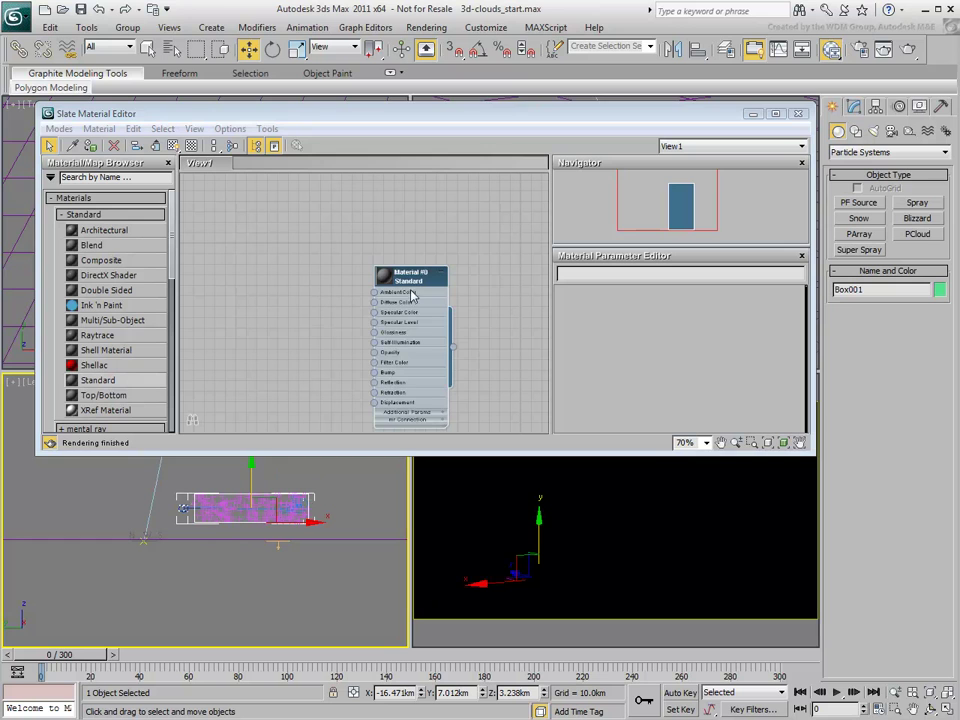
drag(411, 296, 431, 264)
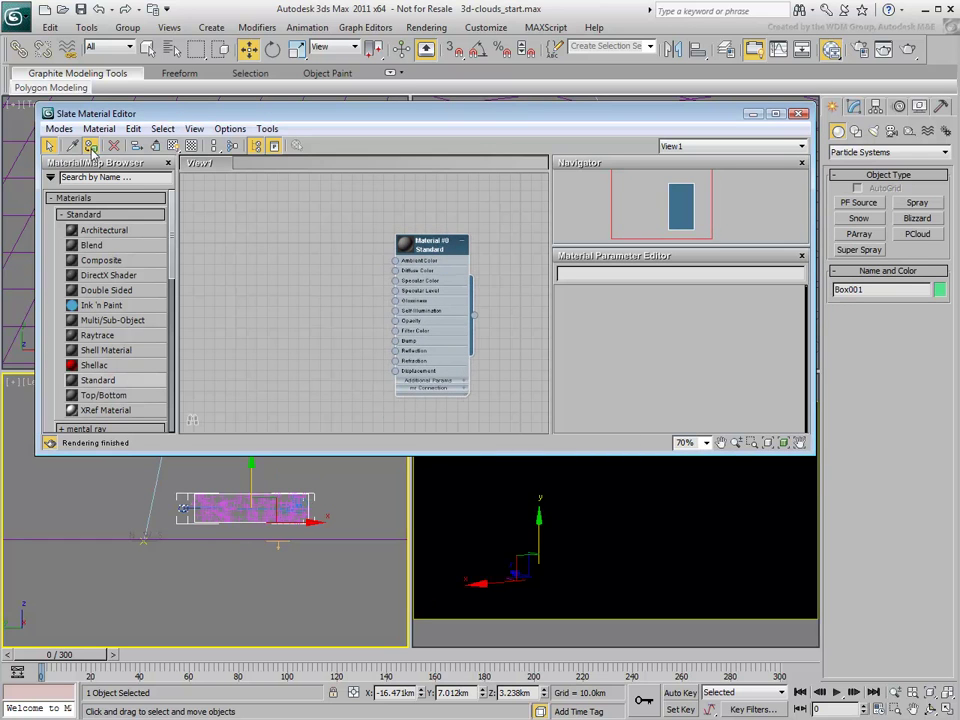
click(90, 147)
right_click(258, 522)
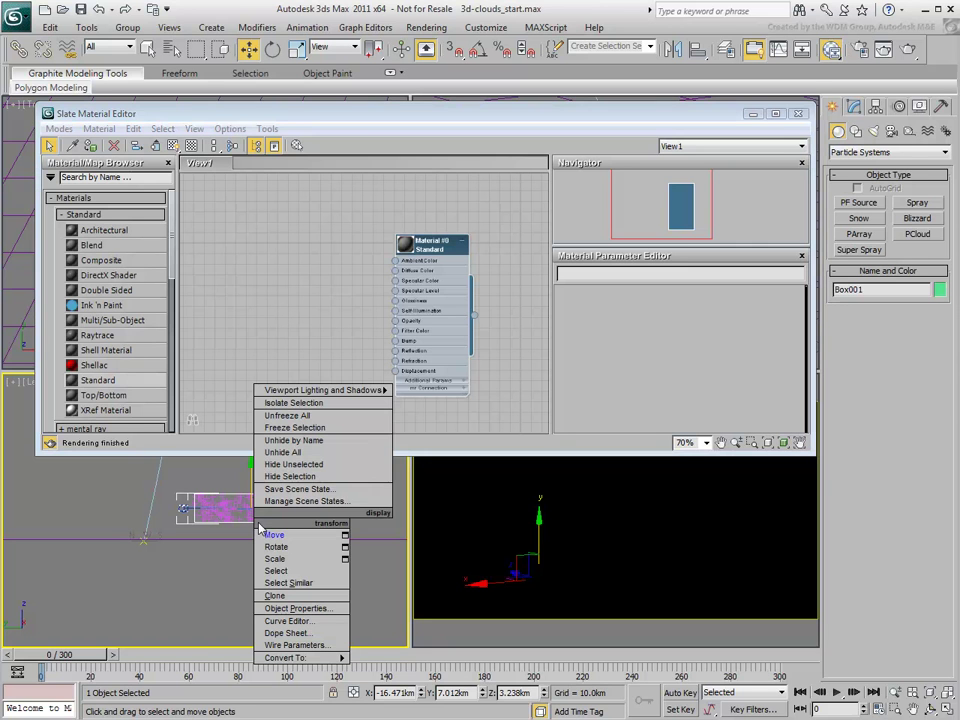
click(288, 476)
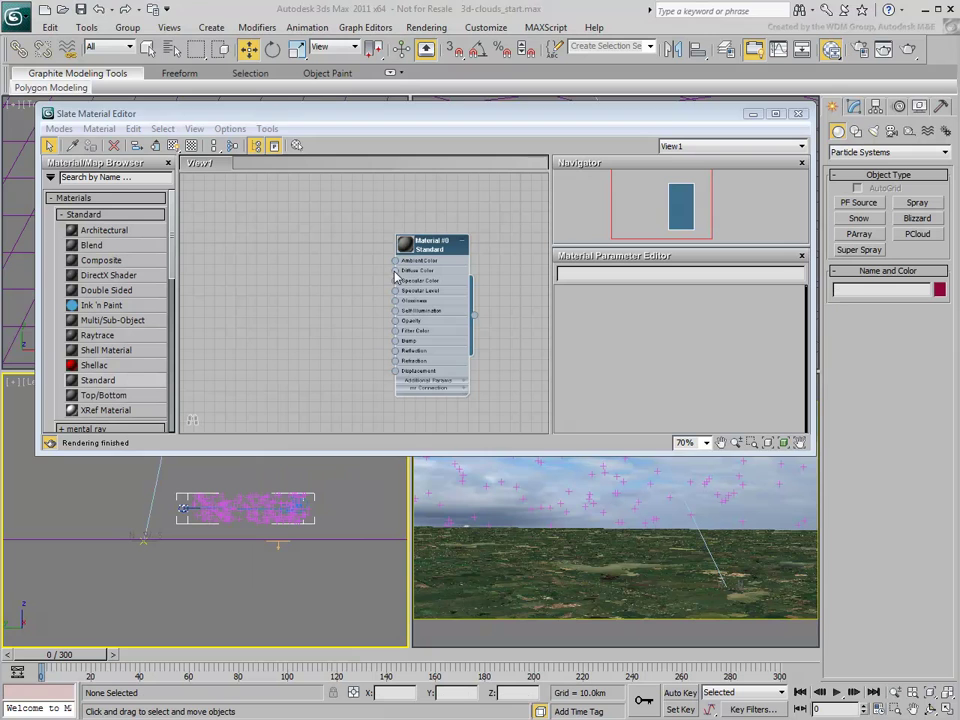
Connect a standard Noise map to the material's Diffuse Color and enlarge the Noise node's preview.
drag(394, 272, 303, 298)
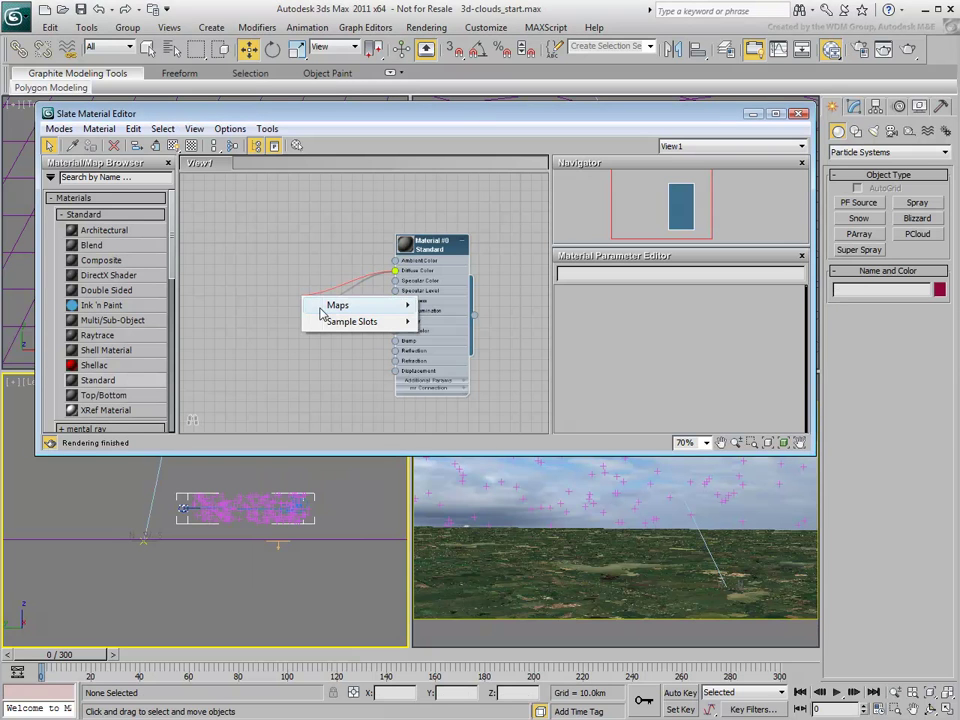
mouse_move(322, 312)
mouse_move(480, 308)
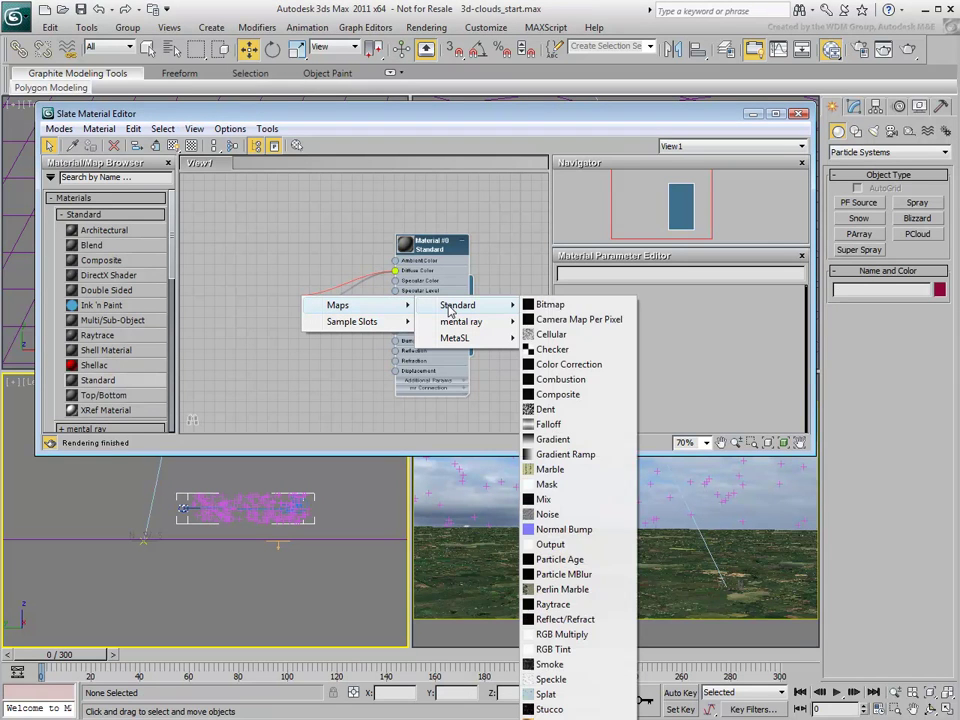
click(540, 516)
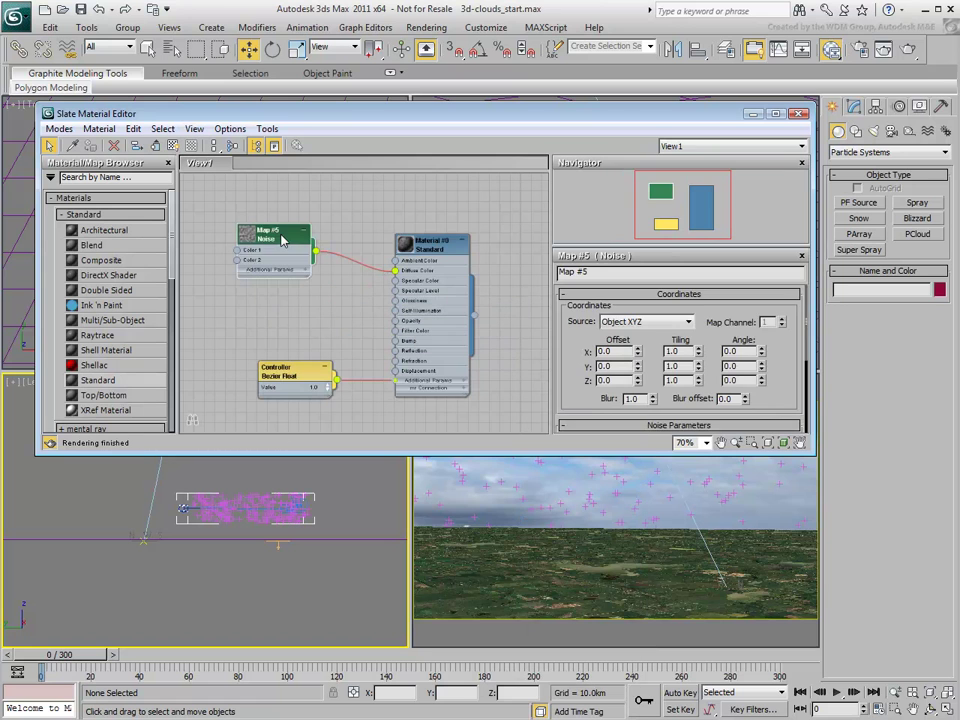
drag(789, 378, 790, 346)
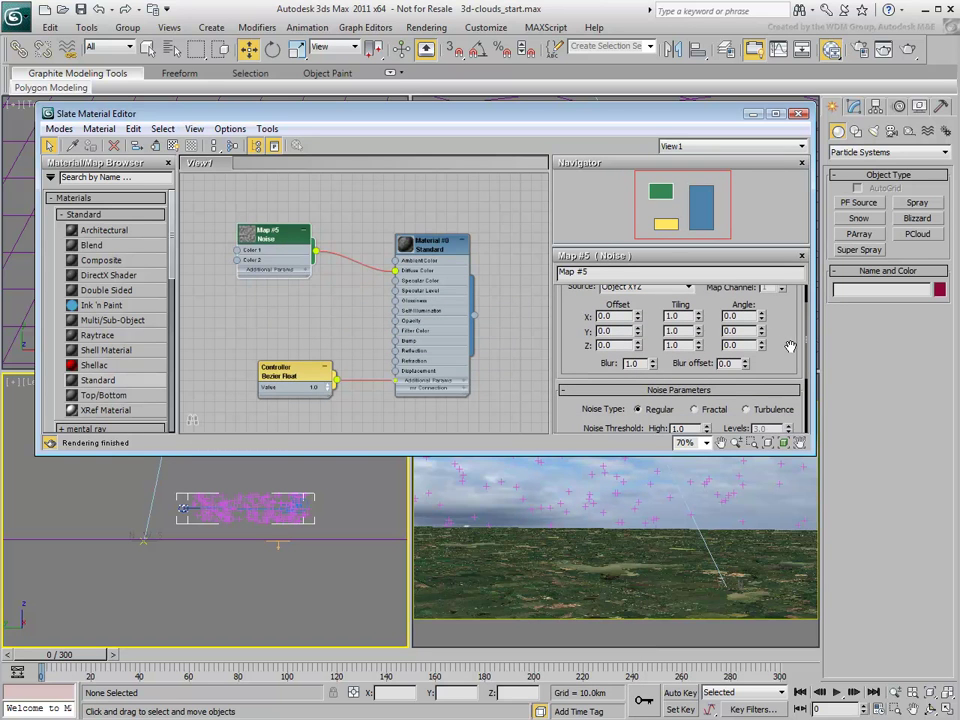
click(246, 240)
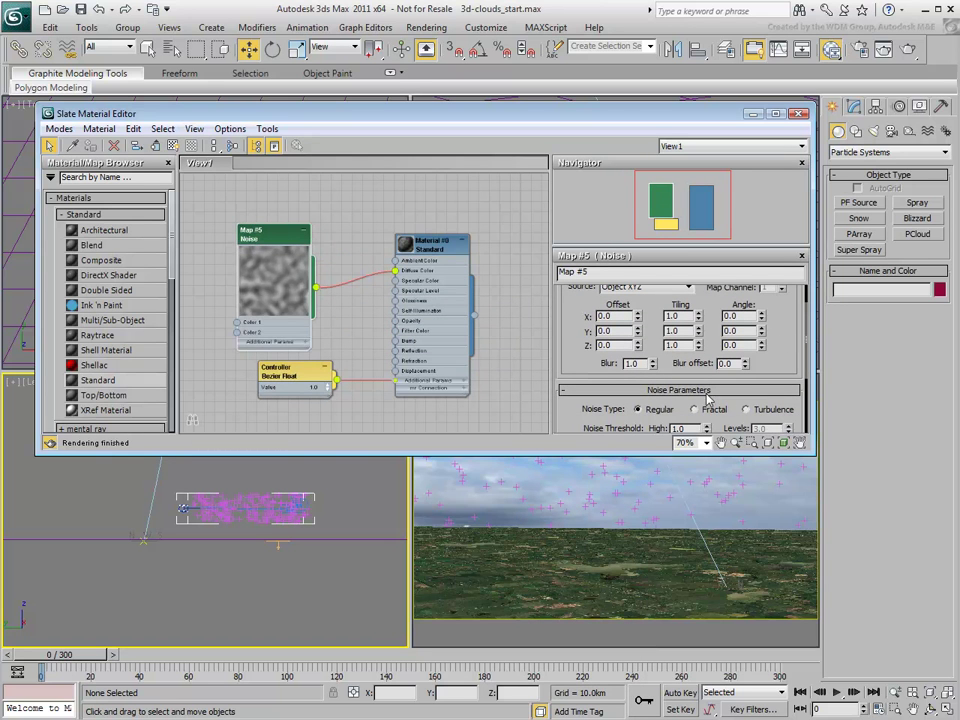
Set the Noise map to Turbulence with a high threshold of 0.785, low threshold of 0.165 and size of 5.
drag(783, 357, 783, 314)
click(745, 366)
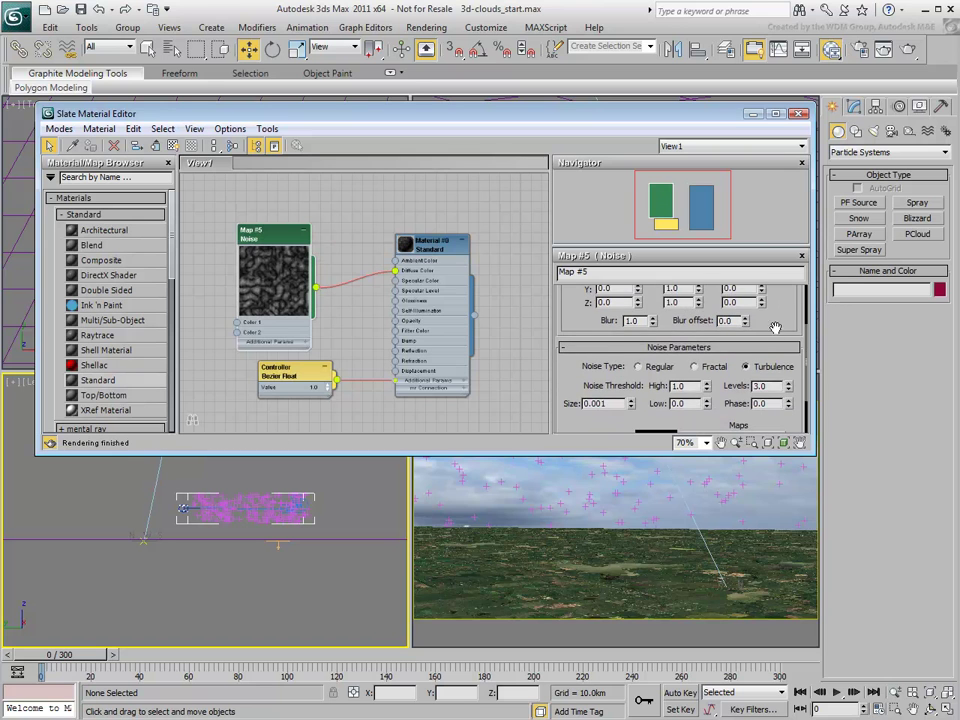
drag(745, 366, 705, 332)
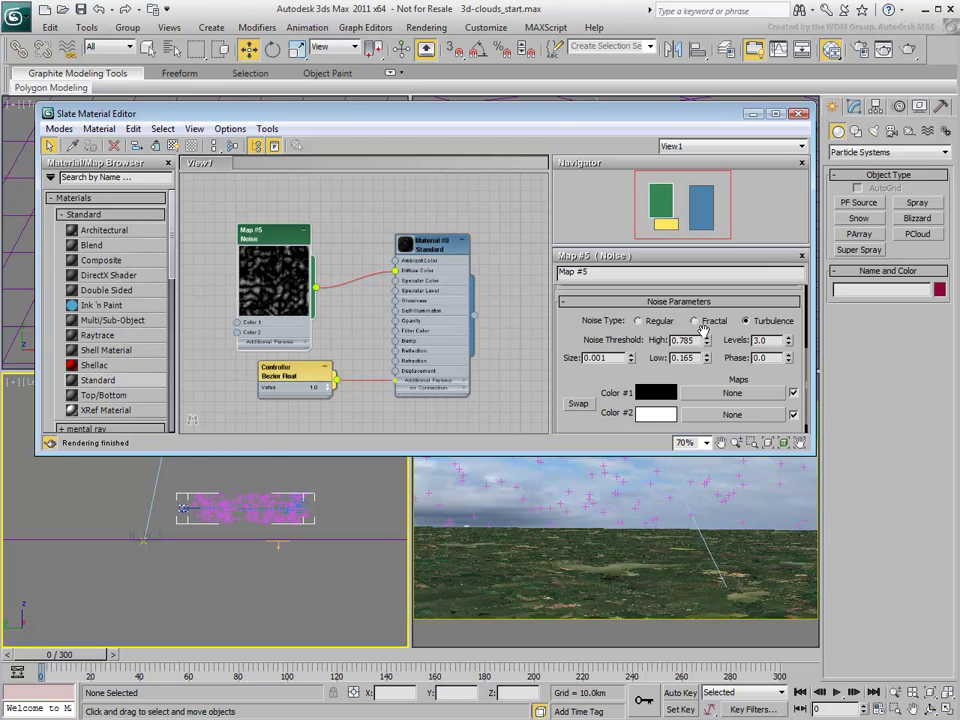
drag(608, 358, 559, 360)
text(5)
key(Return)
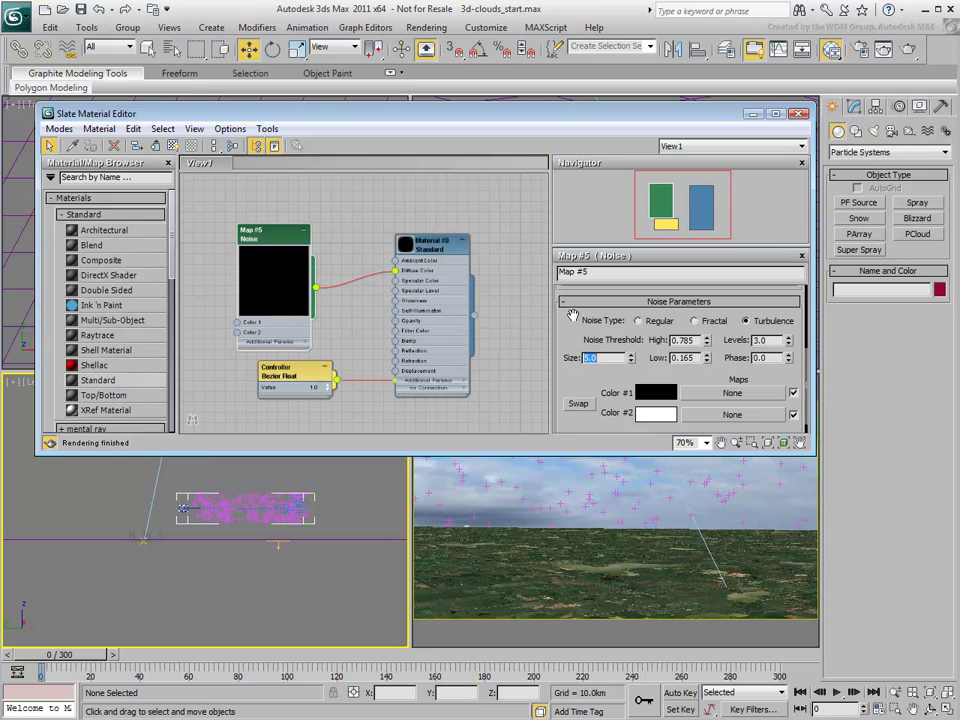
middle_drag(533, 273, 527, 284)
key(m)
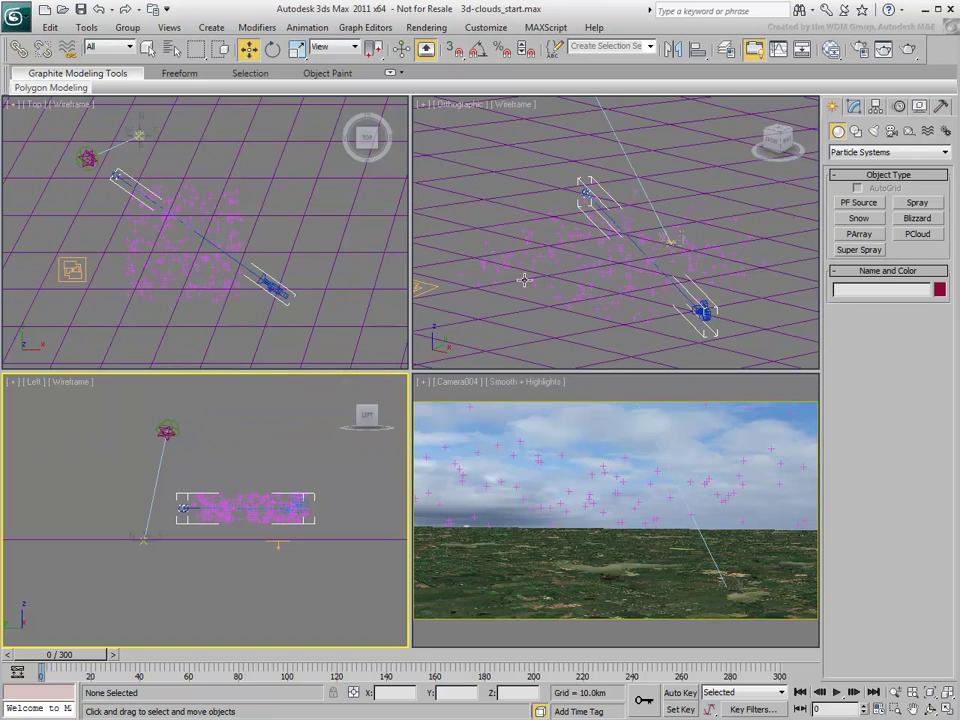
Reopen Particle View and turn the Position Object operator off and on to update the particle distribution, leaving nothing selected in the scene.
key(6)
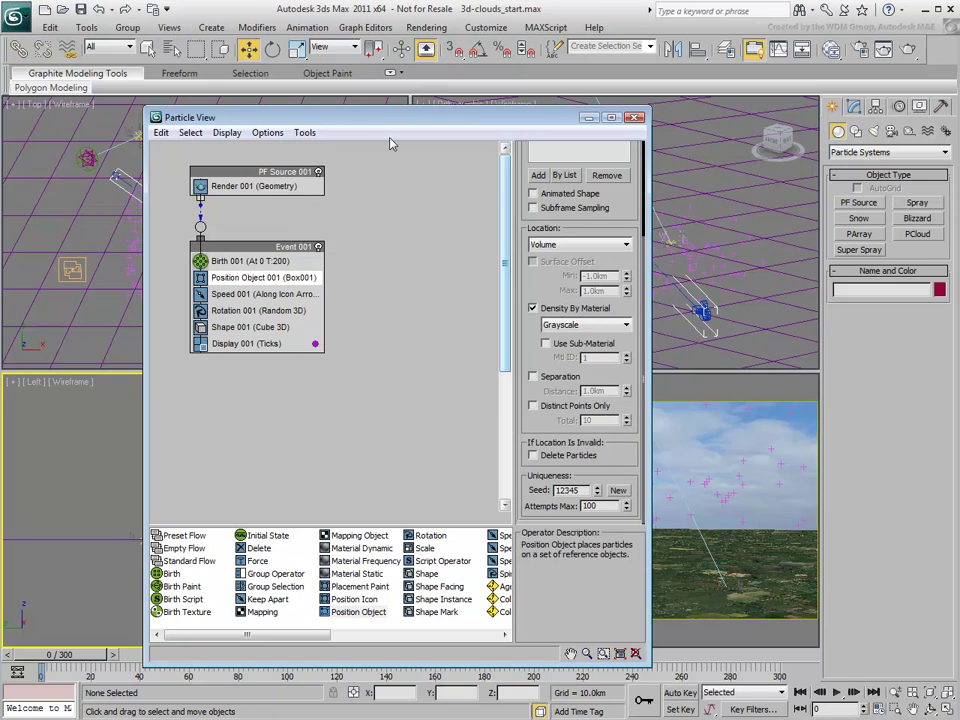
drag(379, 123, 224, 114)
click(45, 270)
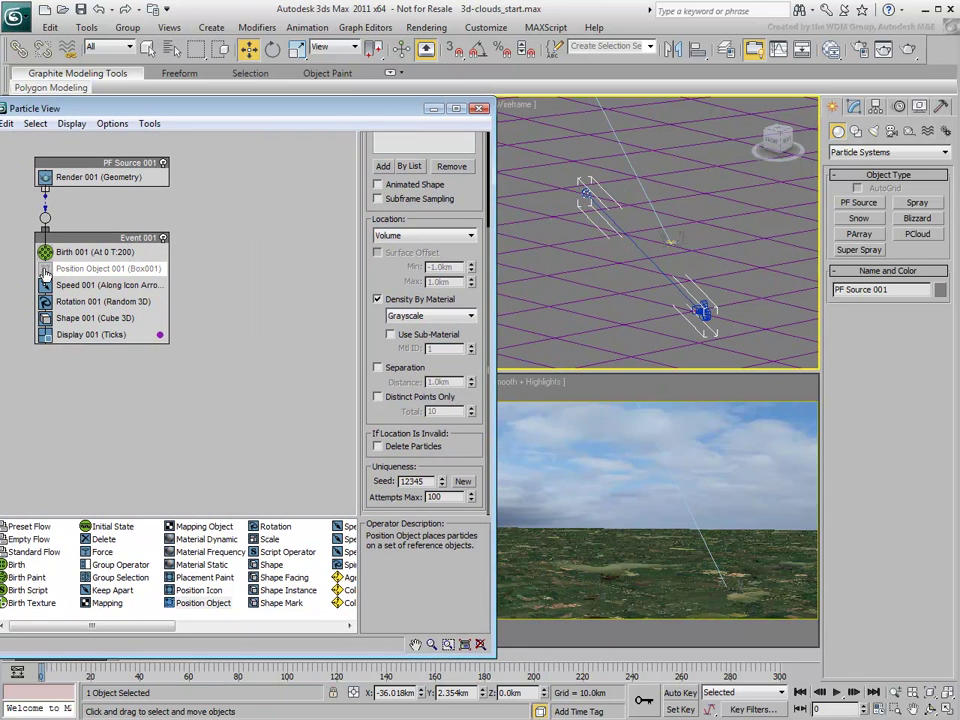
click(45, 270)
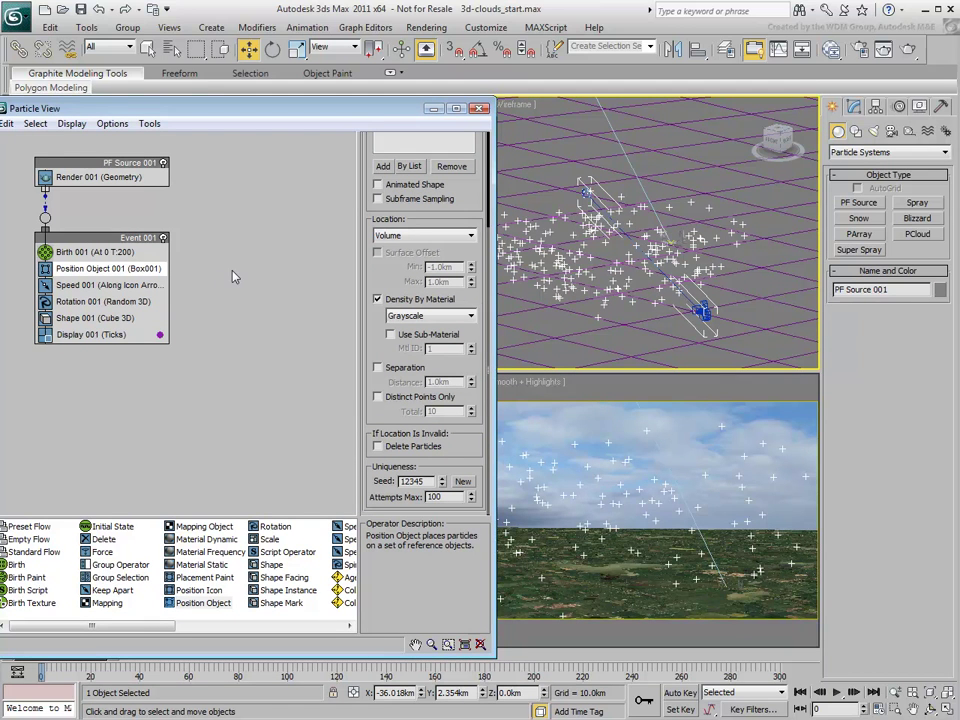
click(545, 321)
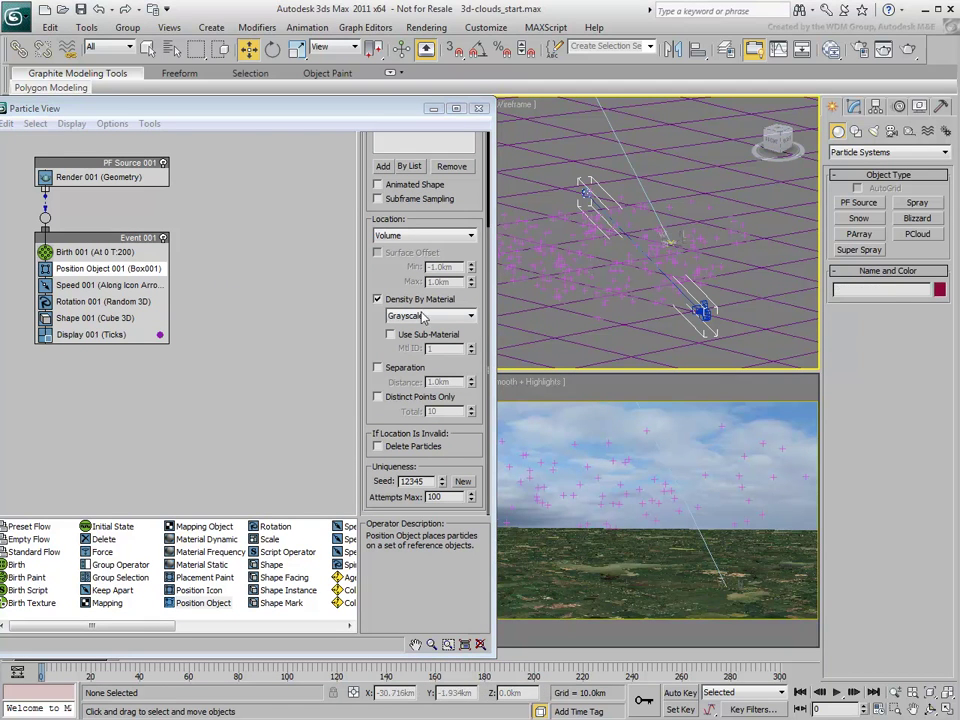
Set the Display operator's type to Dots and its particle color to yellow (235, 203, 28).
click(93, 335)
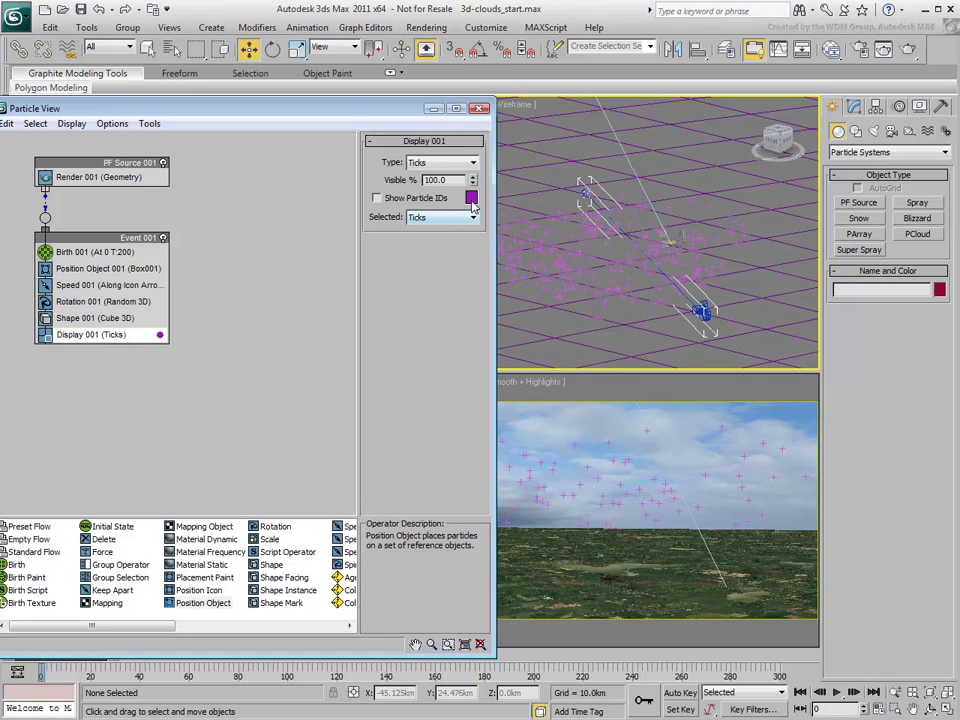
click(470, 163)
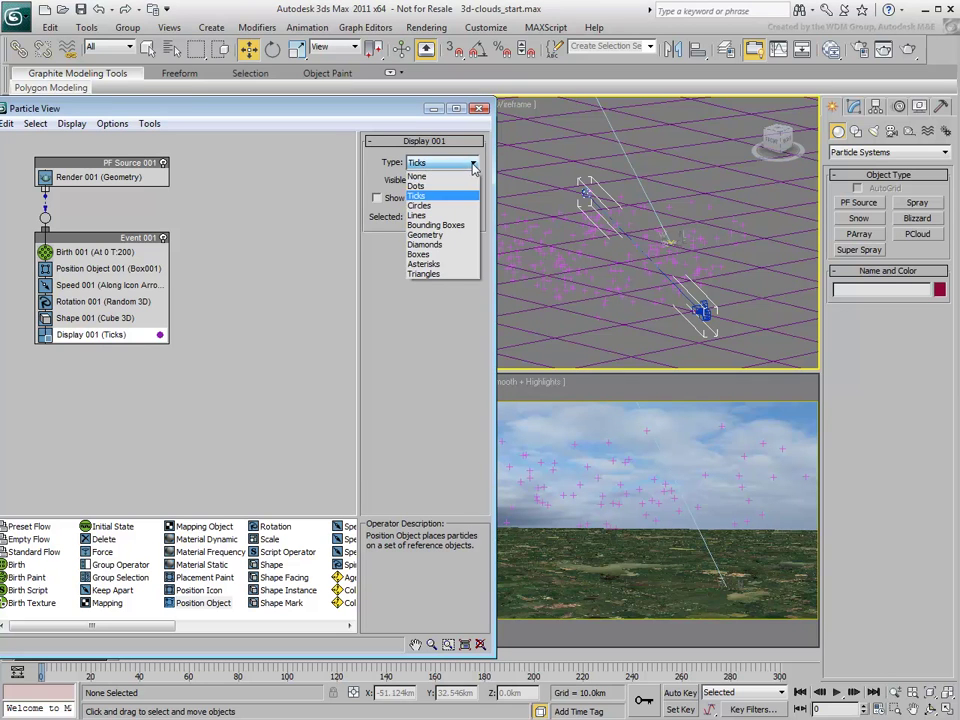
click(433, 187)
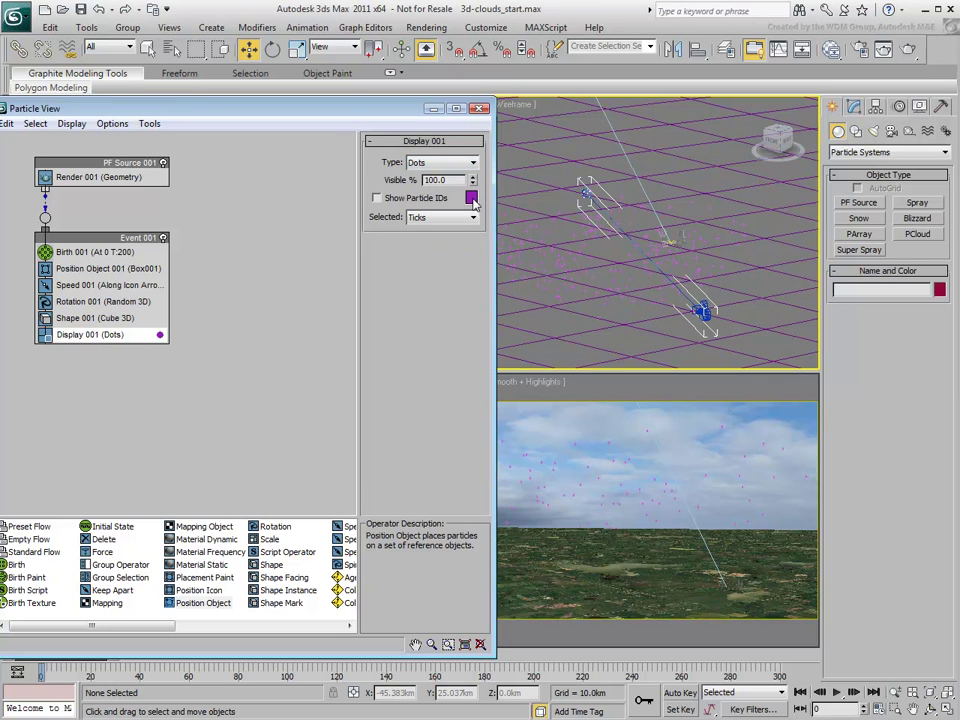
click(471, 198)
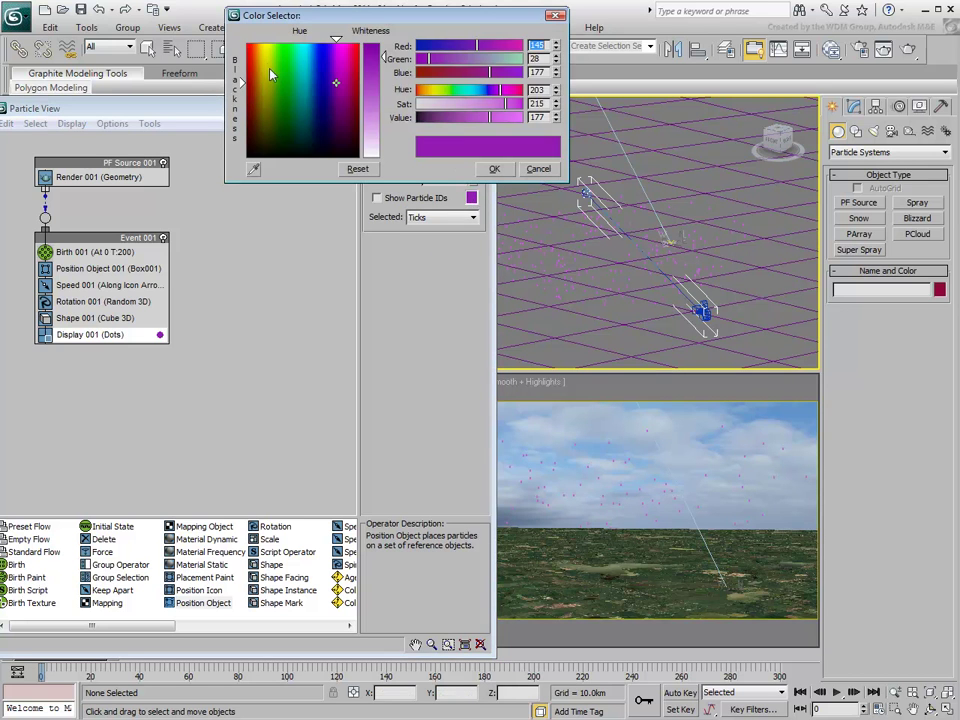
drag(270, 72, 262, 53)
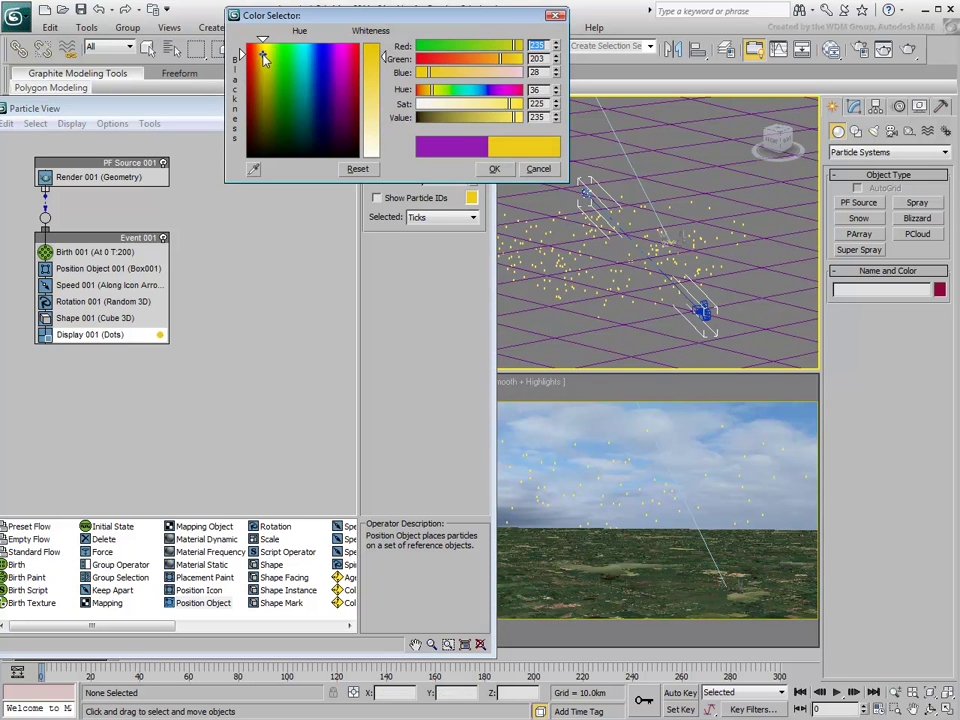
click(492, 169)
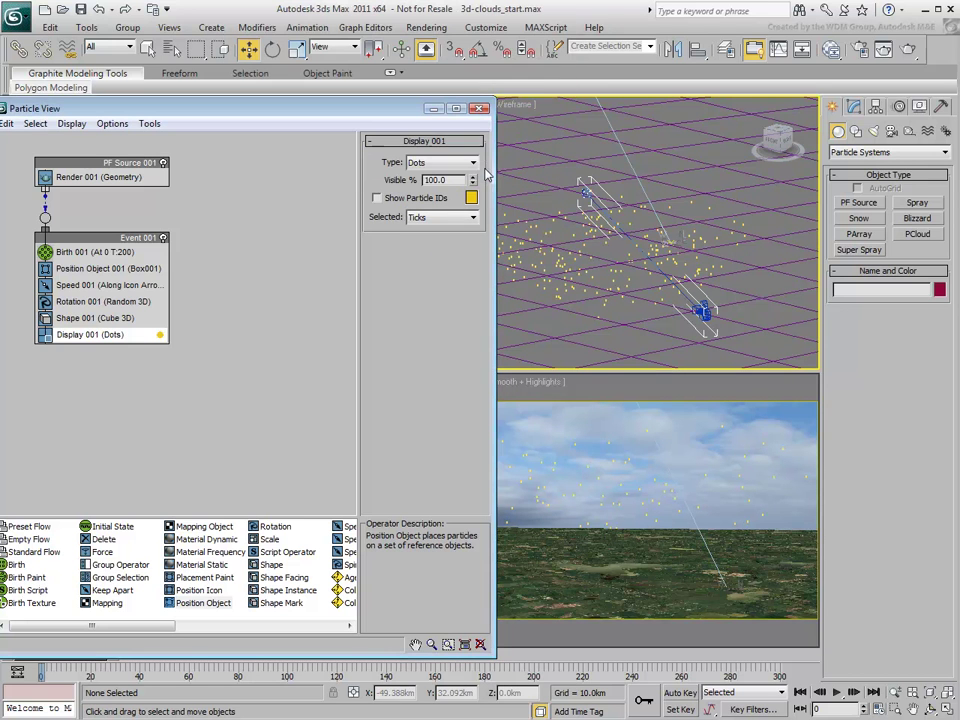
Raise the Birth operator's particle amount to 2000 and examine the distribution from a higher angle.
click(113, 252)
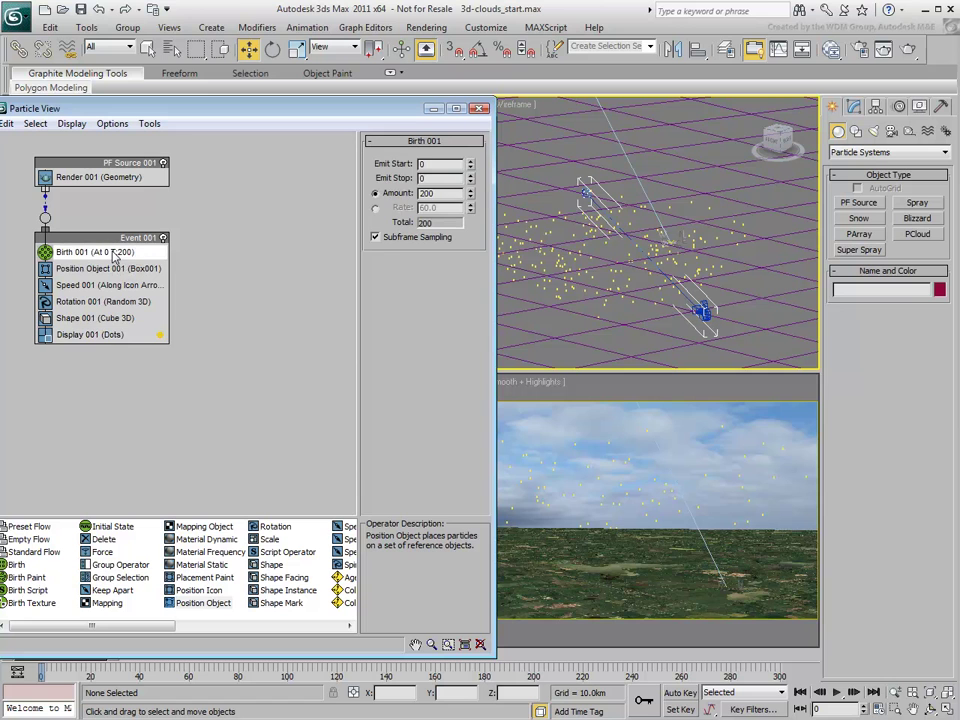
click(444, 193)
text(0)
key(Return)
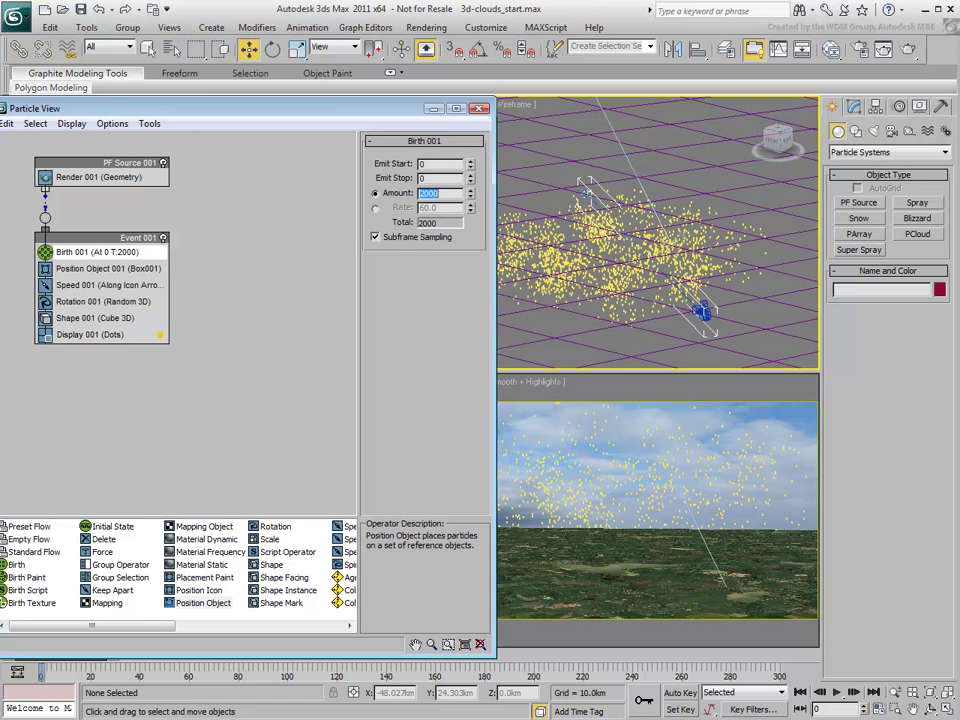
alt+middle_drag(606, 252, 615, 214)
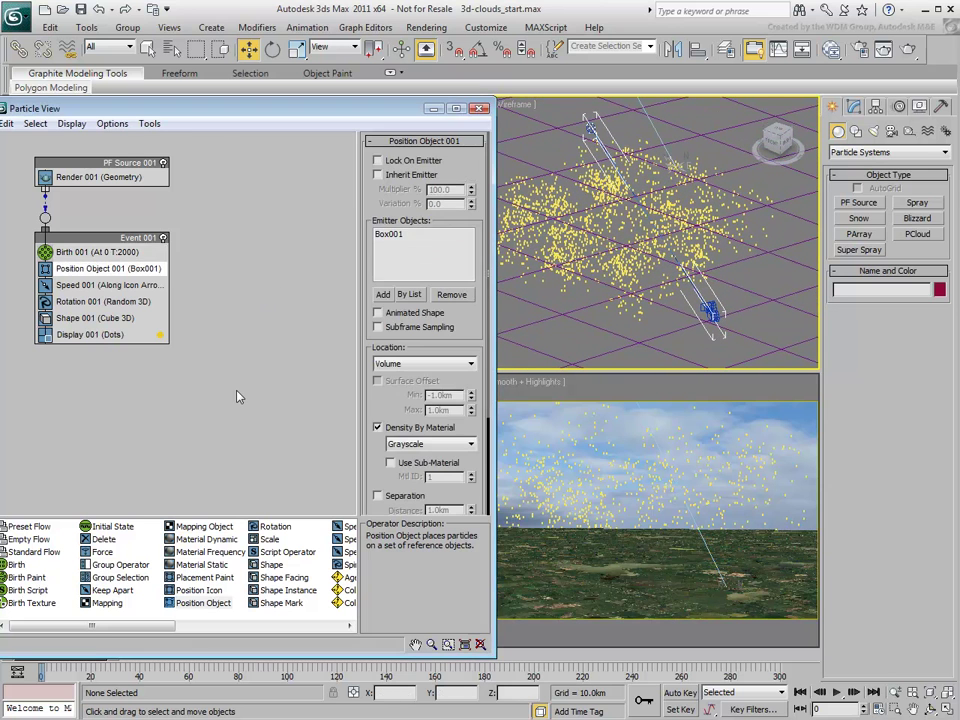
Set the Noise map's size to 7 and high threshold to 0.7, and toggle the Position Object operator to refresh the particles.
key(m)
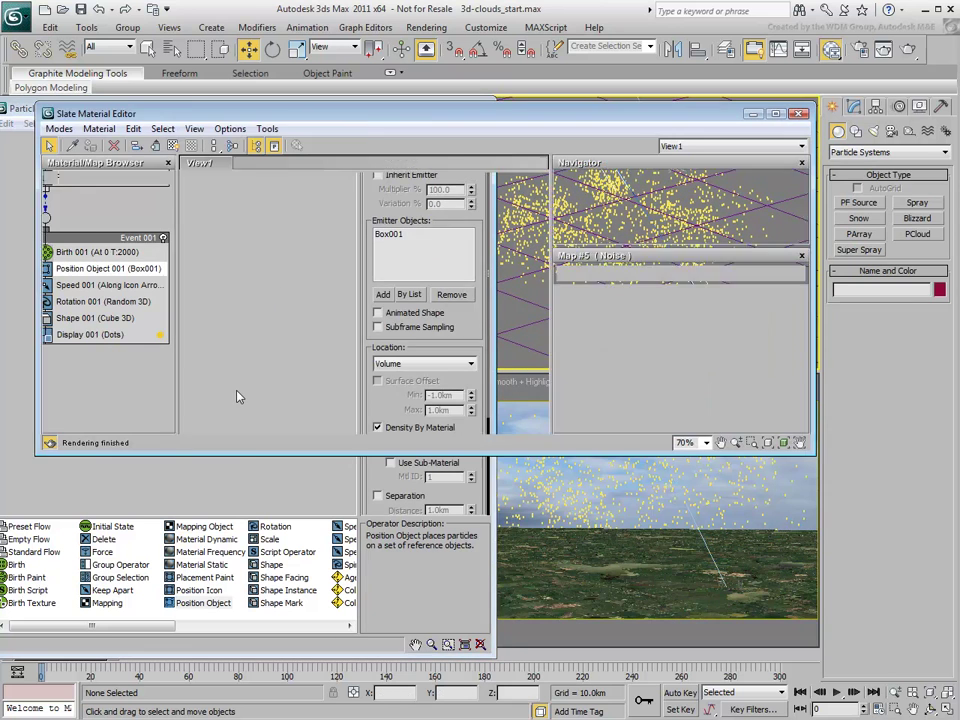
drag(600, 358, 542, 357)
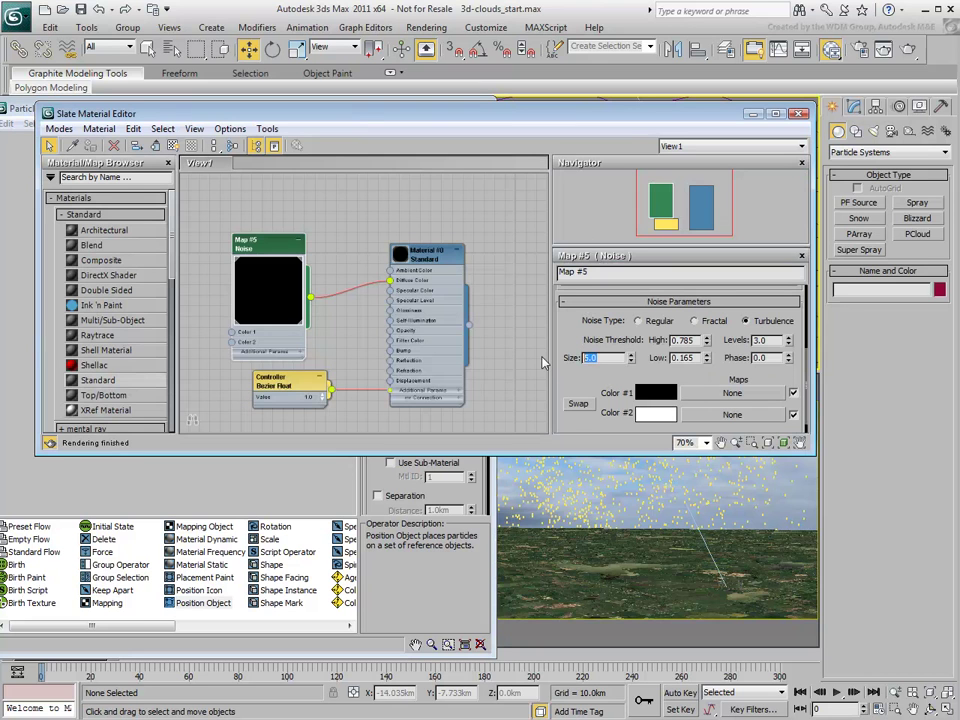
text(7)
key(Return)
drag(694, 341, 653, 344)
text(.7)
key(Tab)
key(Tab)
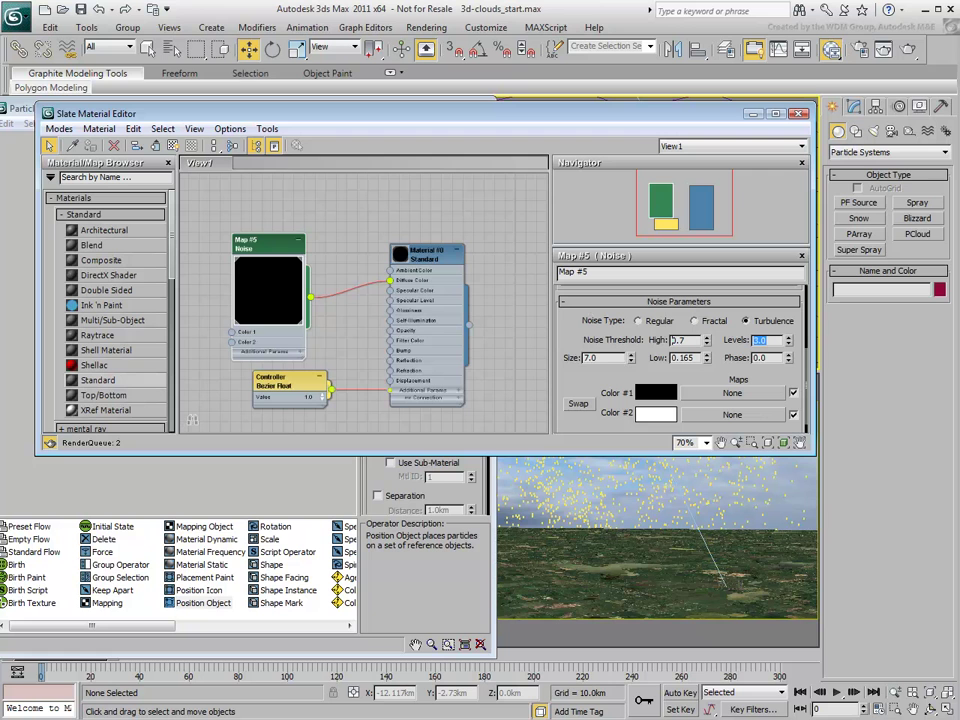
key(Tab)
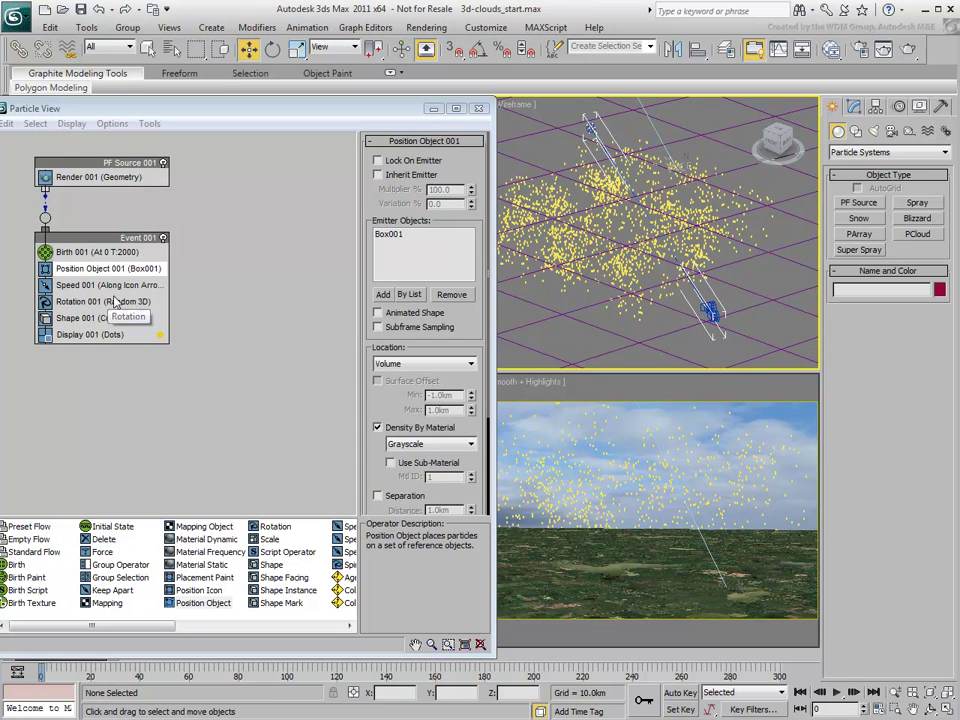
click(44, 269)
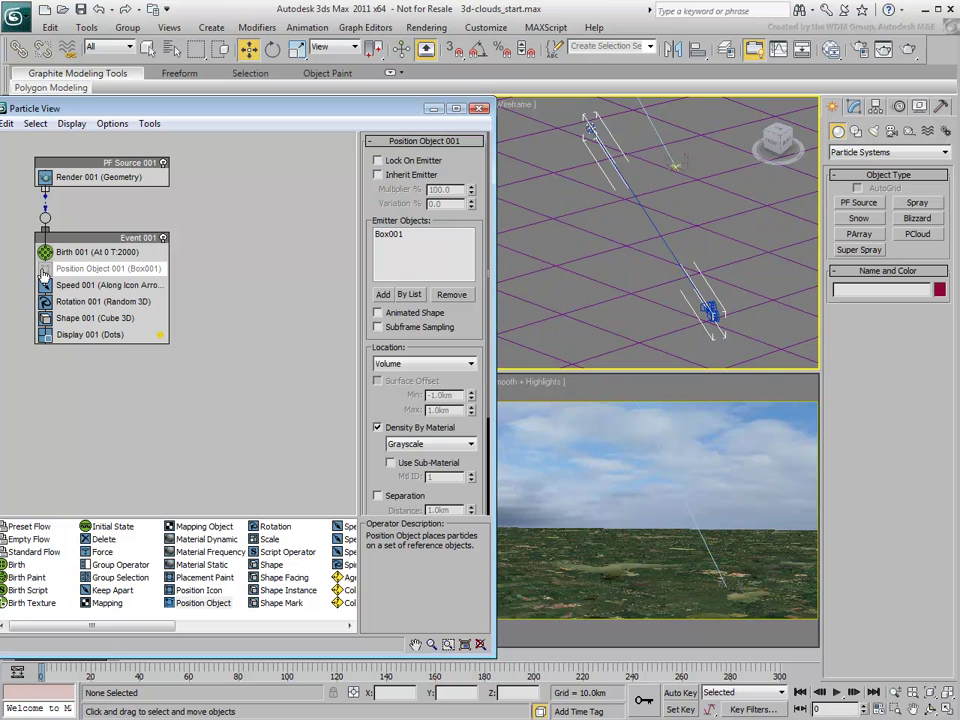
click(44, 269)
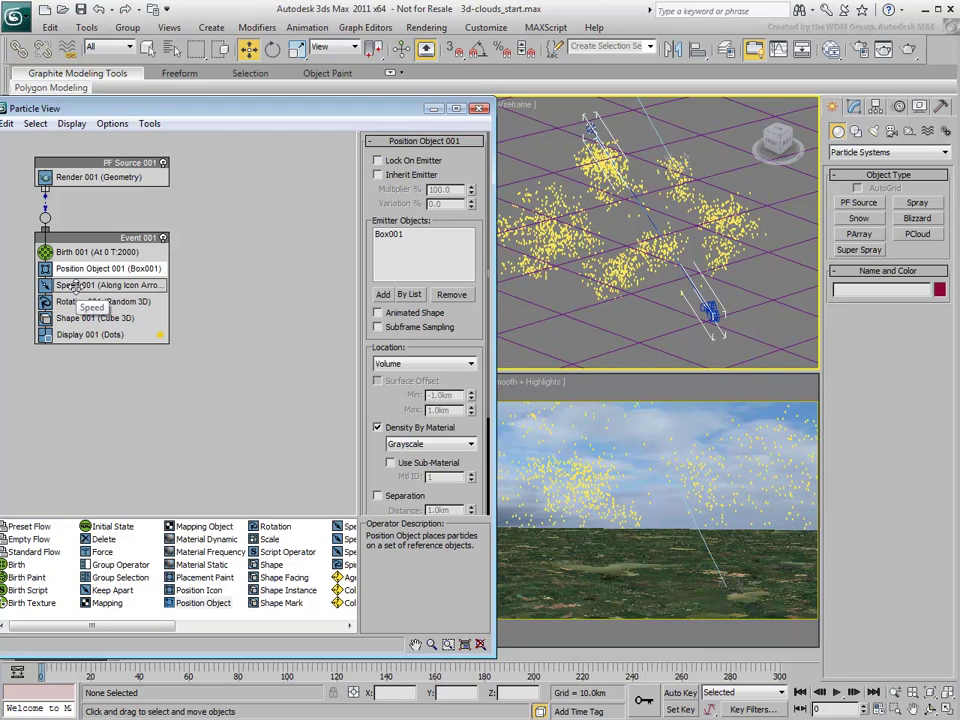
Set the Speed operator's speed and variation to 0.2 km, and scrub the timeline to preview the particle motion.
click(76, 285)
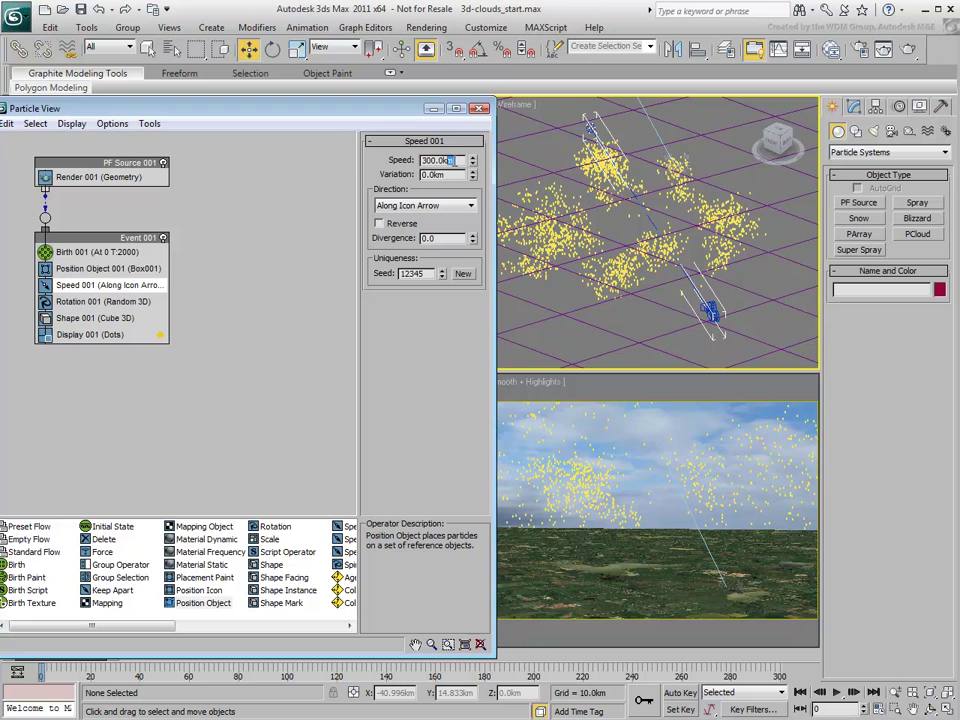
drag(450, 160, 385, 167)
text(.)
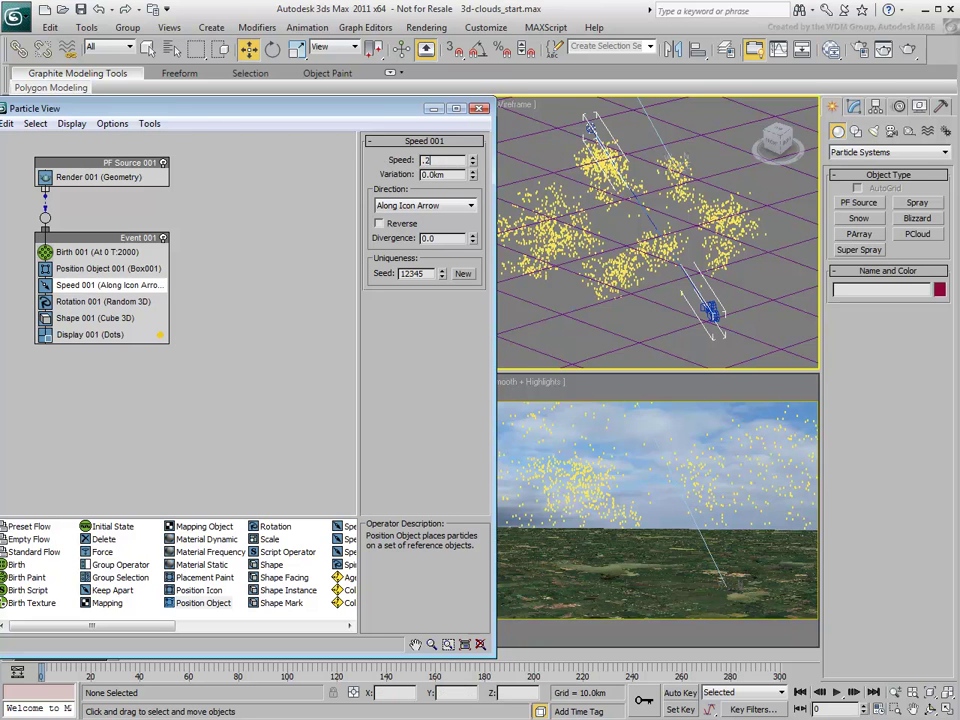
text(2)
key(Tab)
drag(380, 654, 380, 618)
drag(80, 657, 625, 667)
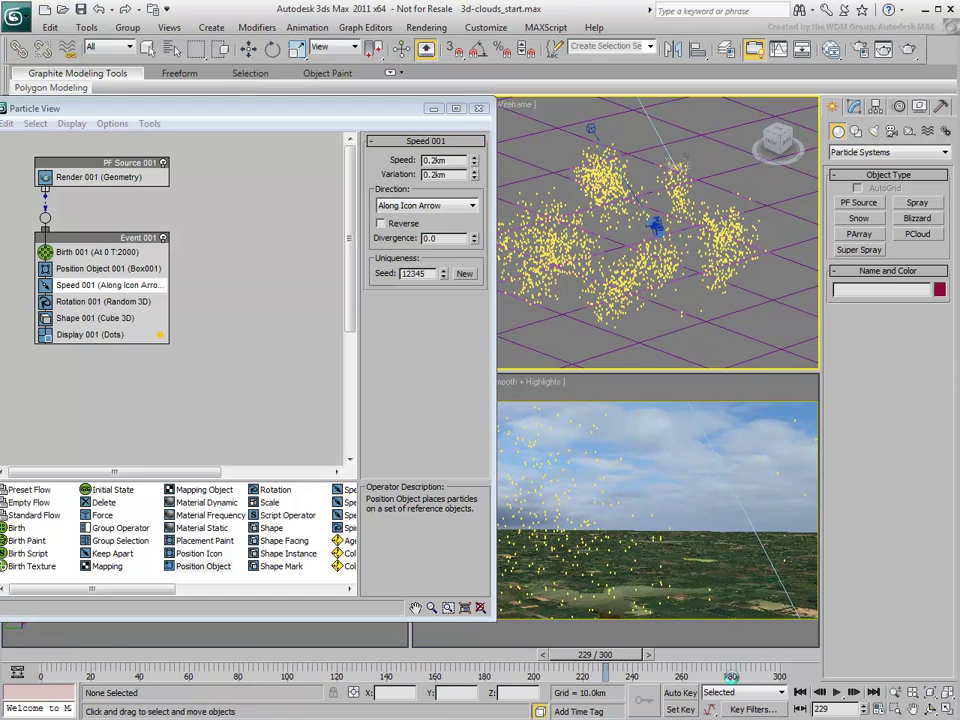
Rotate the PF Source icon -90 degrees about X with angle snap on, and scrub the timeline to check the particles' travel direction.
drag(167, 112, 466, 114)
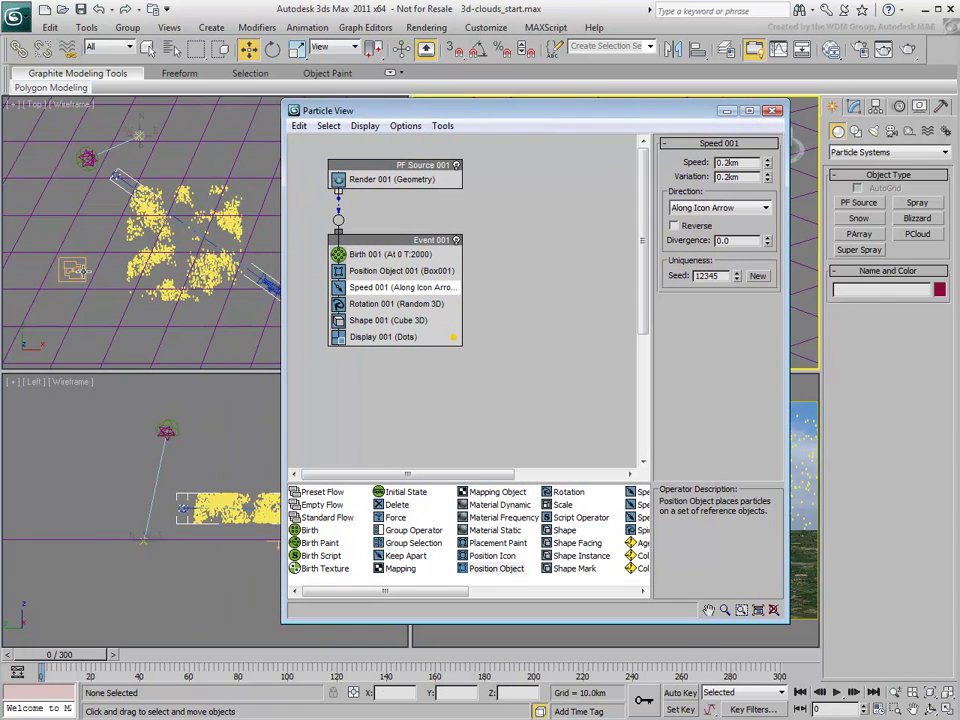
click(84, 271)
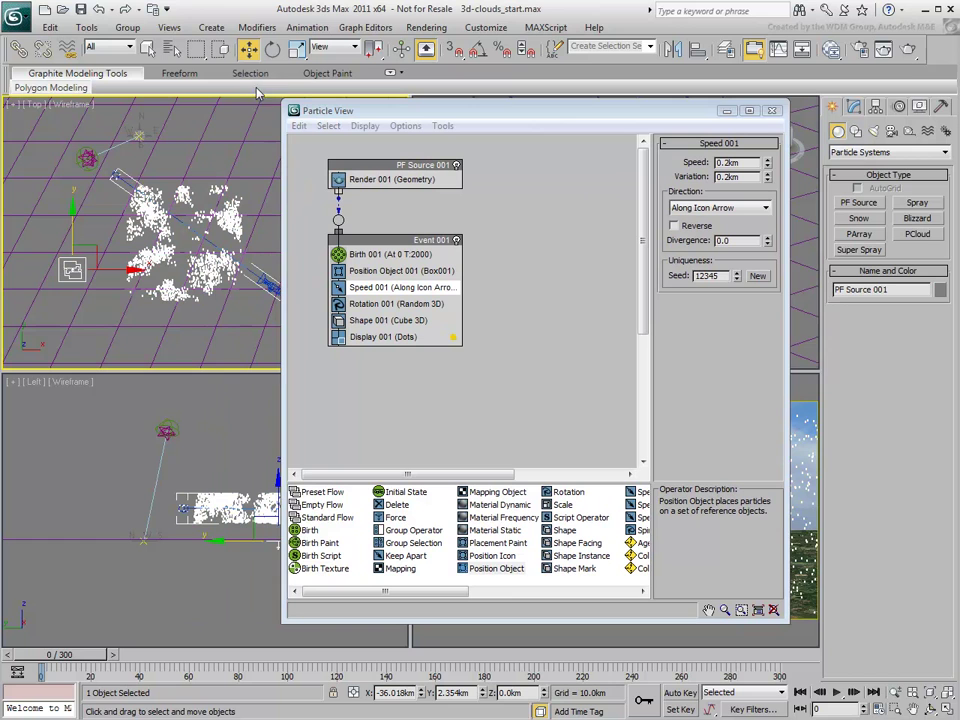
click(278, 55)
click(482, 53)
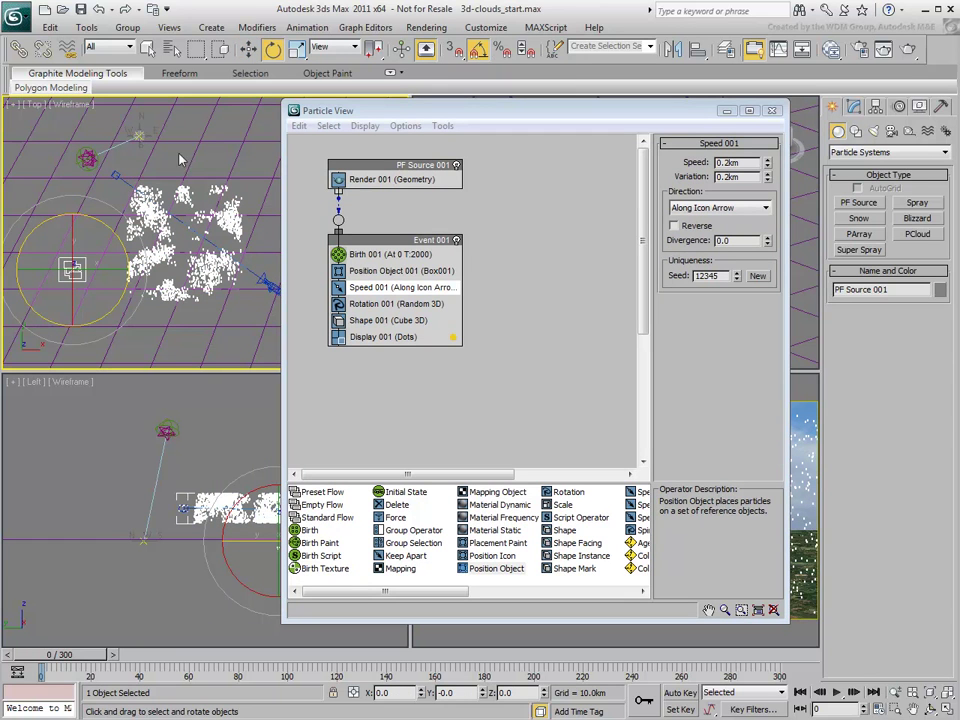
mouse_move(60, 184)
mouse_down()
mouse_move(55, 196)
mouse_move(74, 209)
mouse_move(78, 184)
mouse_up()
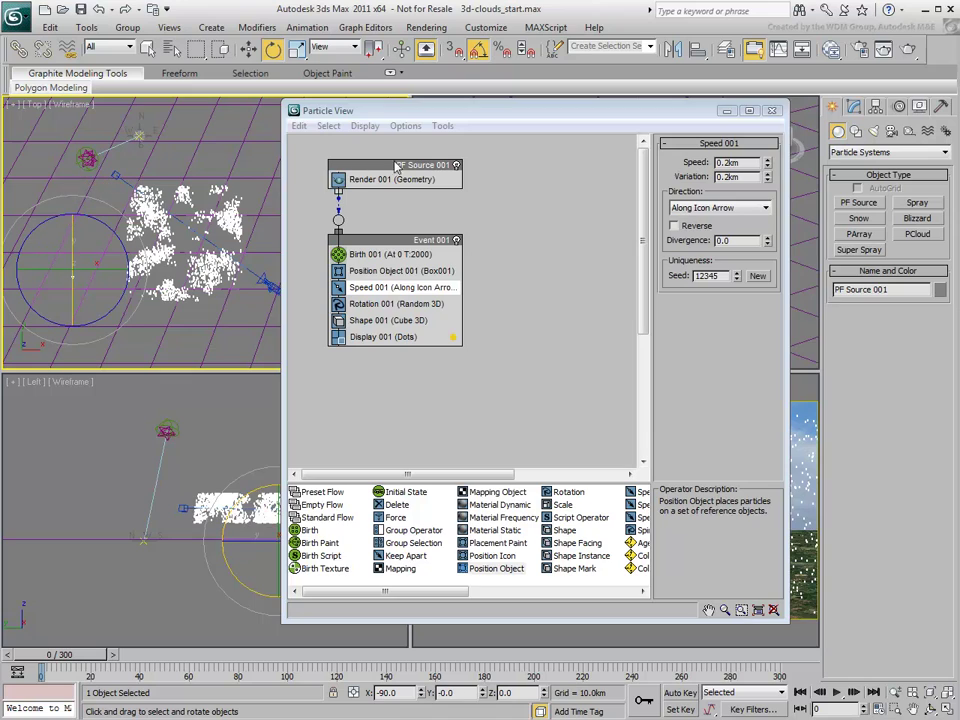
drag(476, 112, 168, 114)
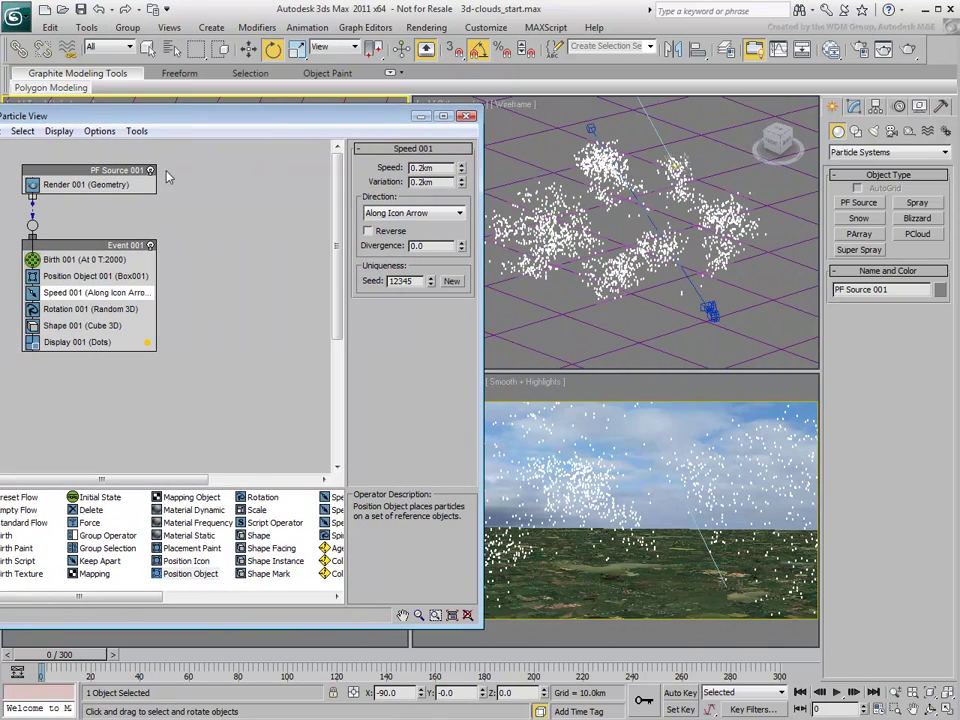
drag(53, 651, 497, 636)
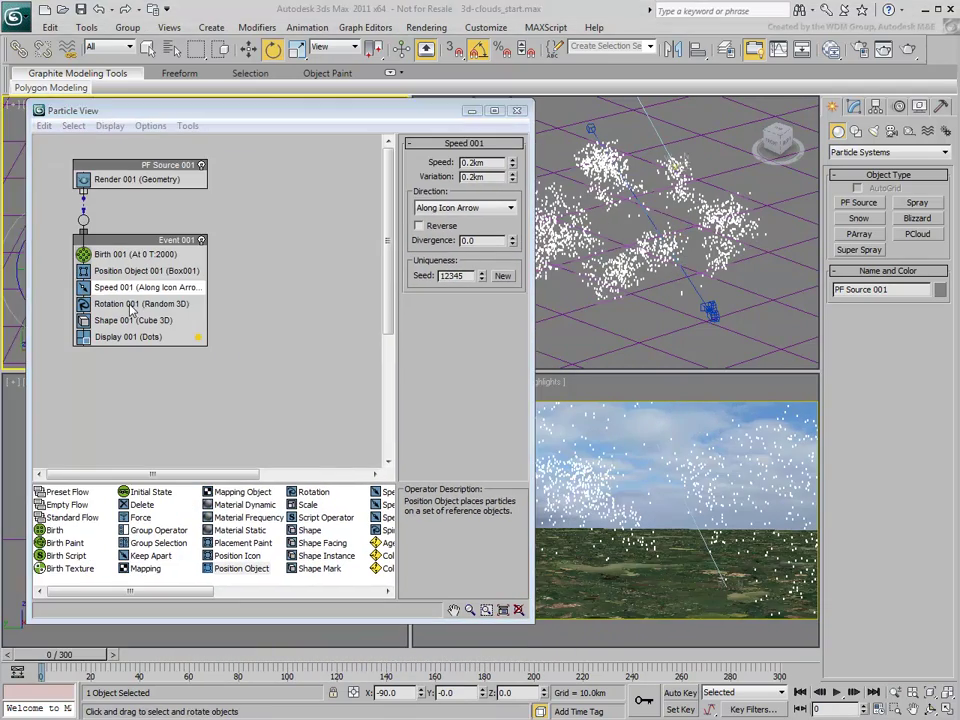
Delete the Rotation operator from the event and set the Birth operator's particle amount to 300.
click(130, 305)
right_click(131, 310)
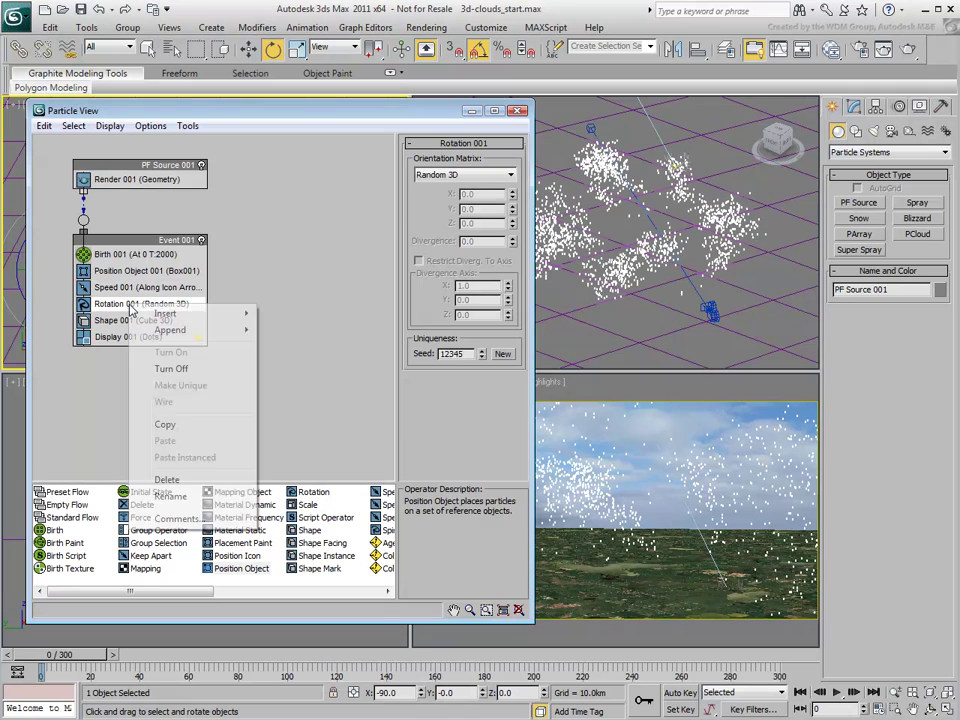
click(167, 480)
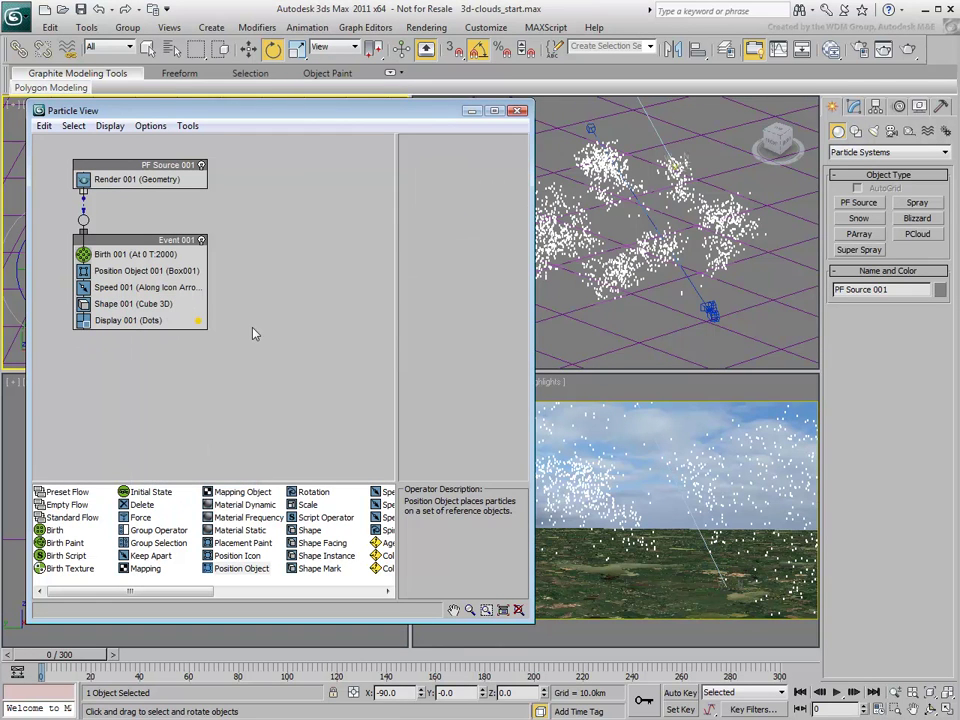
click(127, 257)
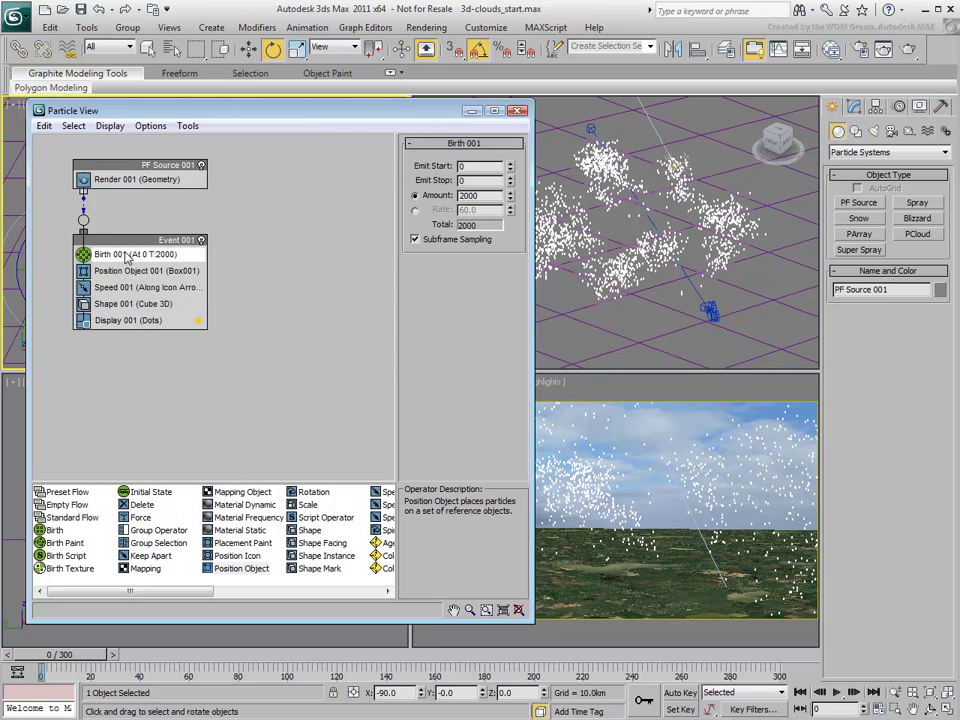
drag(487, 196, 379, 196)
text(300)
key(Return)
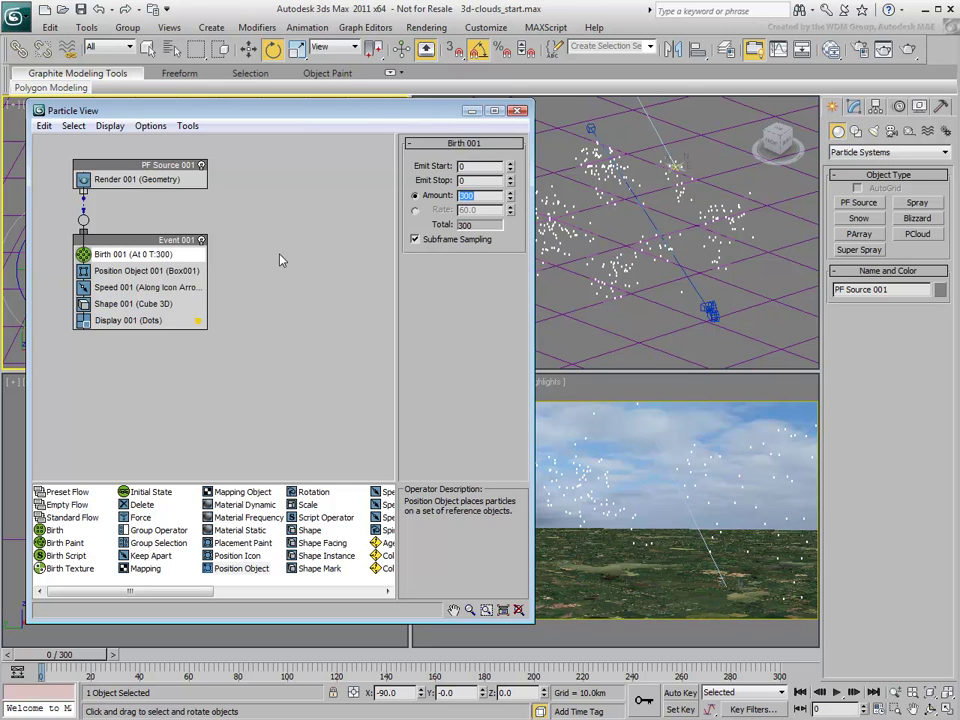
Set the Display operator's type to Geometry and reduce the Shape operator's cube size to 0.7 km.
click(121, 304)
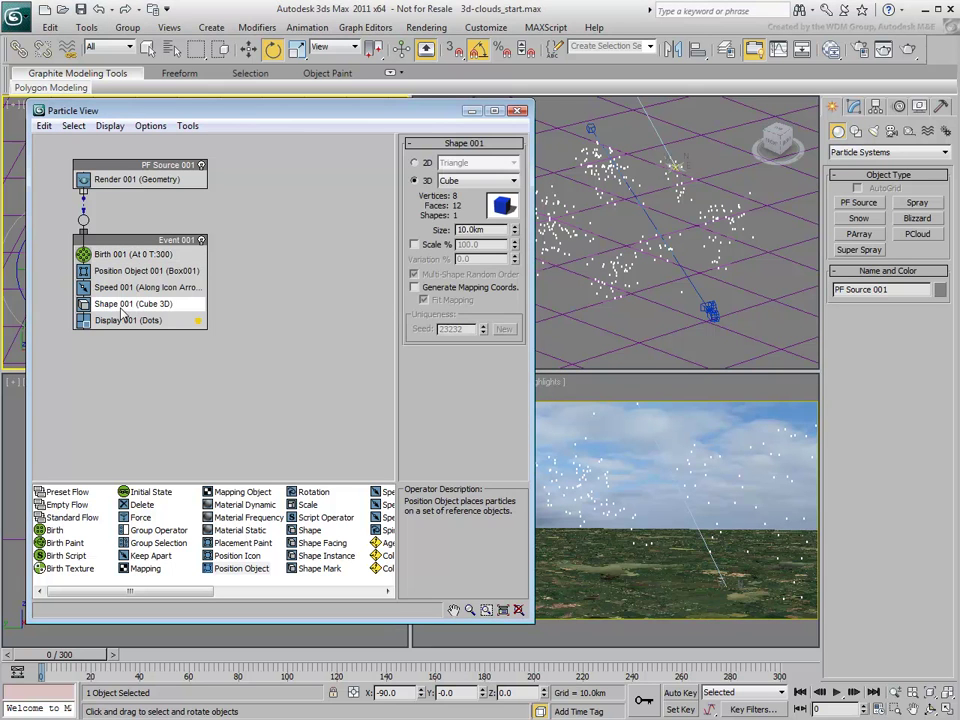
click(128, 320)
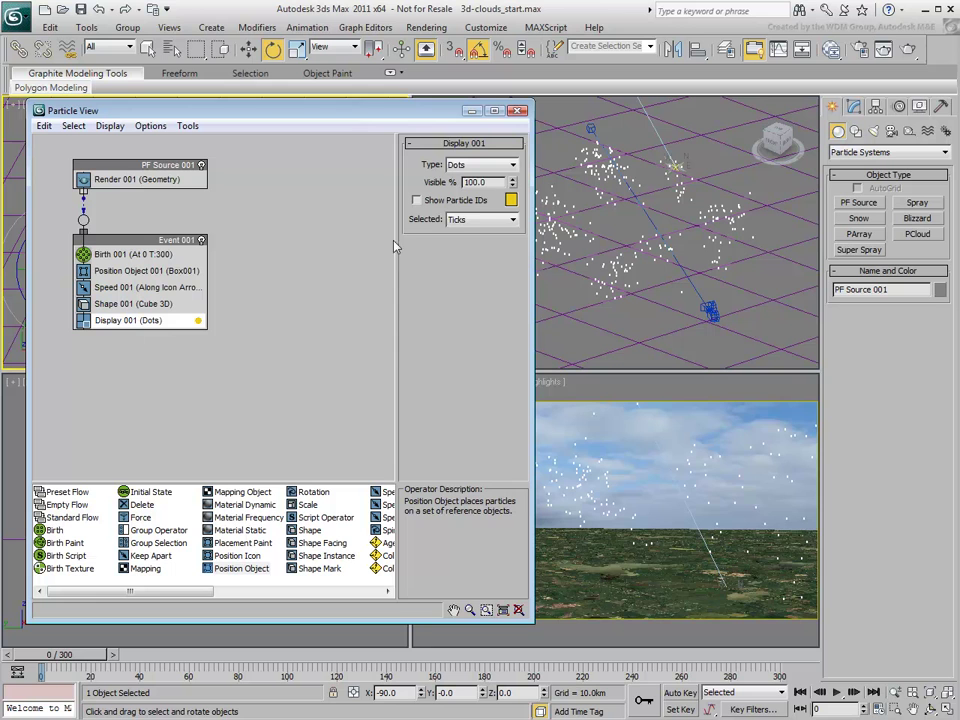
click(513, 166)
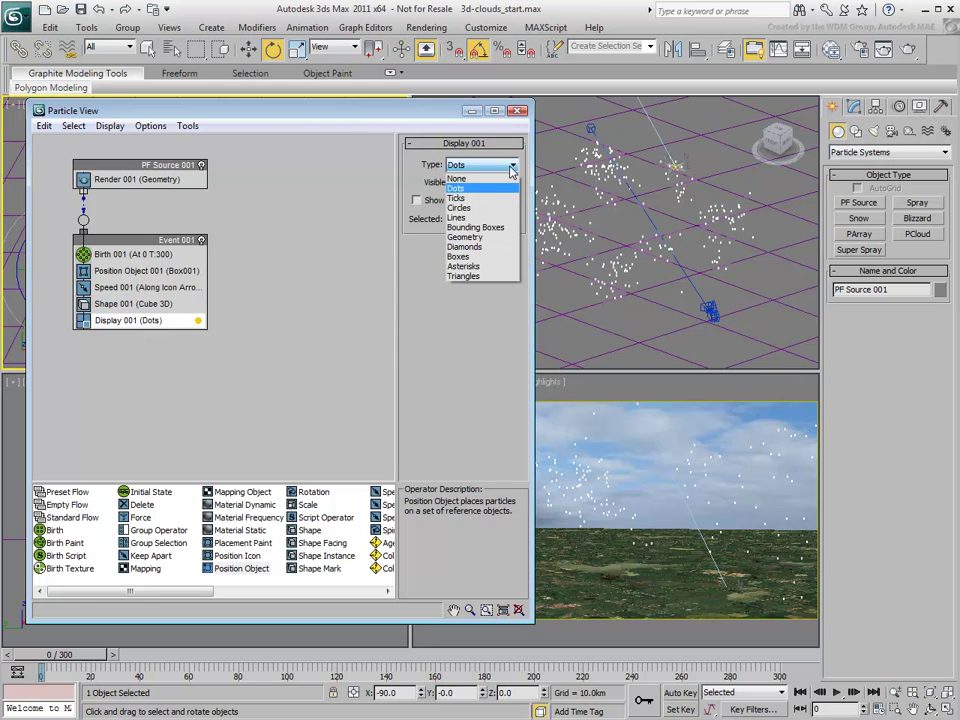
click(472, 238)
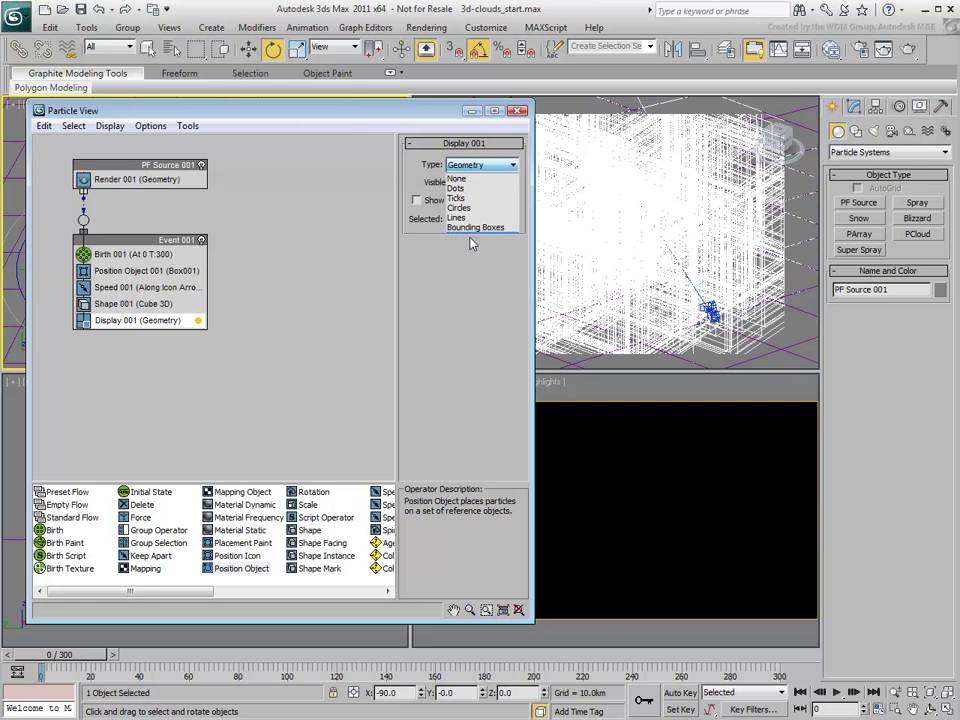
click(242, 329)
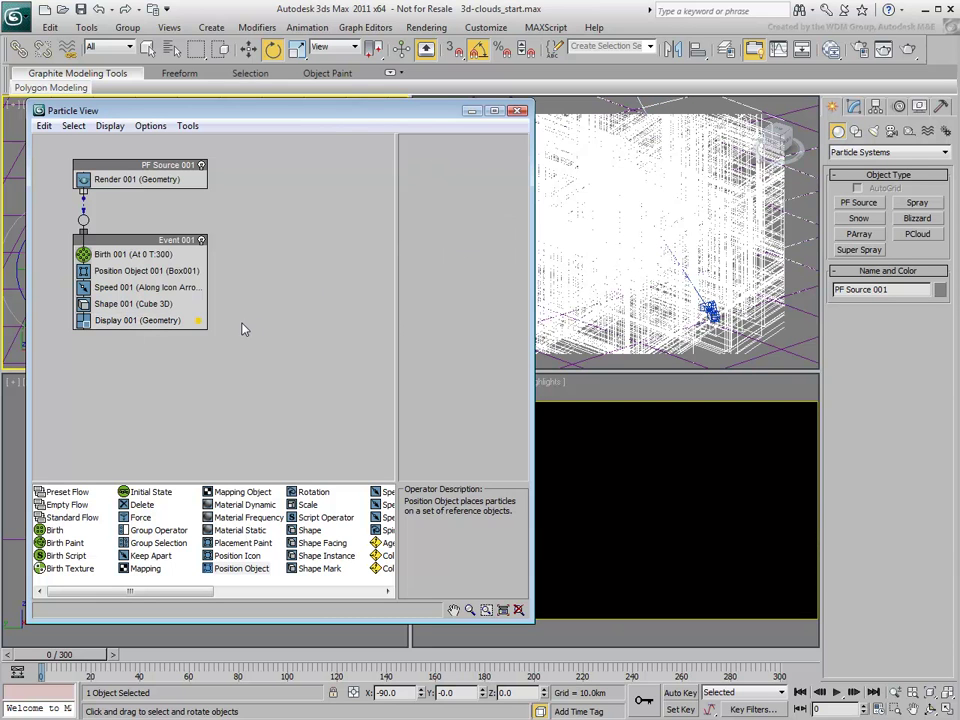
click(143, 309)
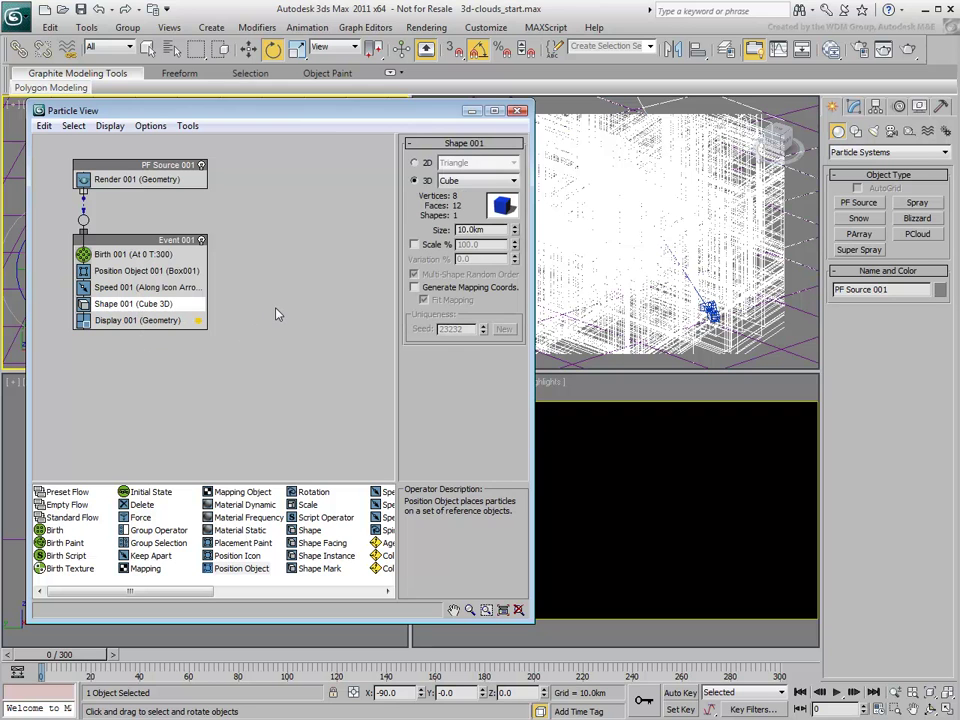
drag(514, 230, 512, 298)
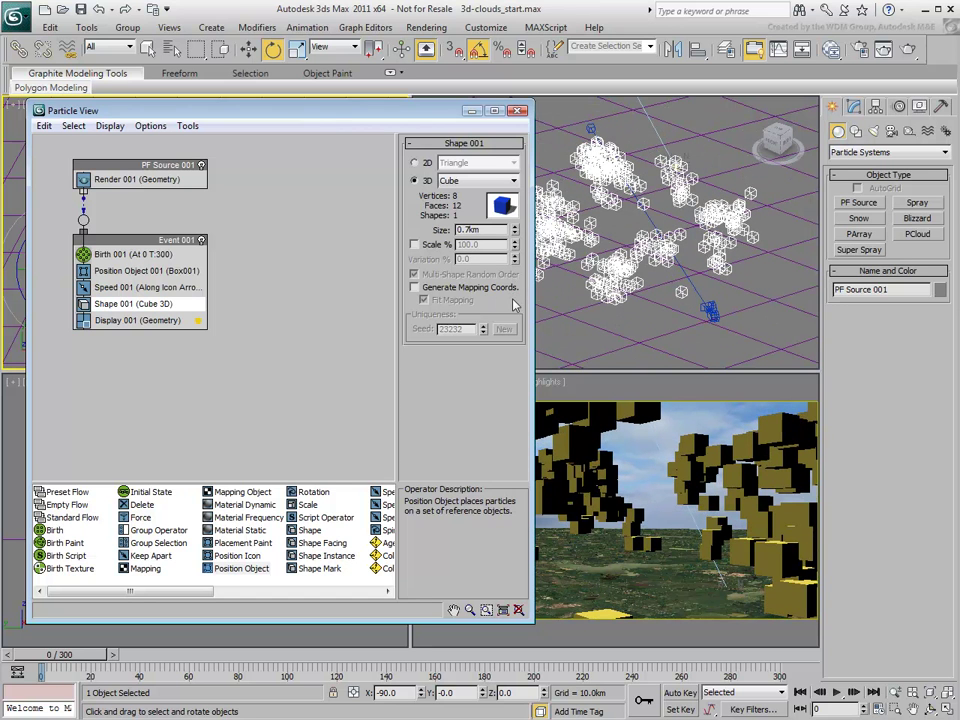